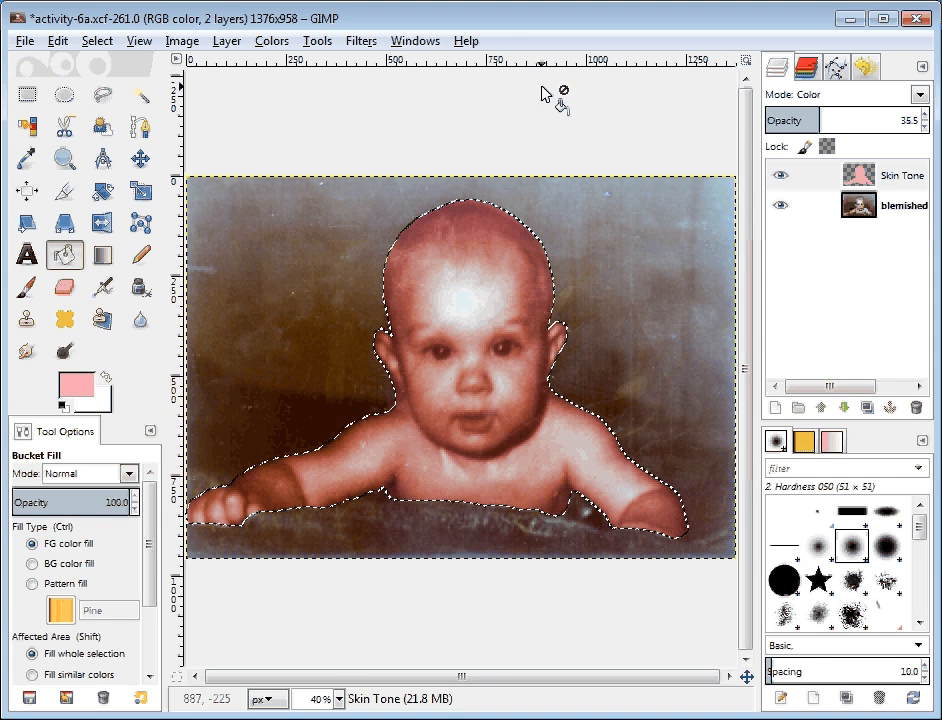
Step: Zoom the canvas to 100% and scroll down until the baby's whole face is in view
scroll(542, 100, "up", 2)
scroll(545, 94, "up", 1)
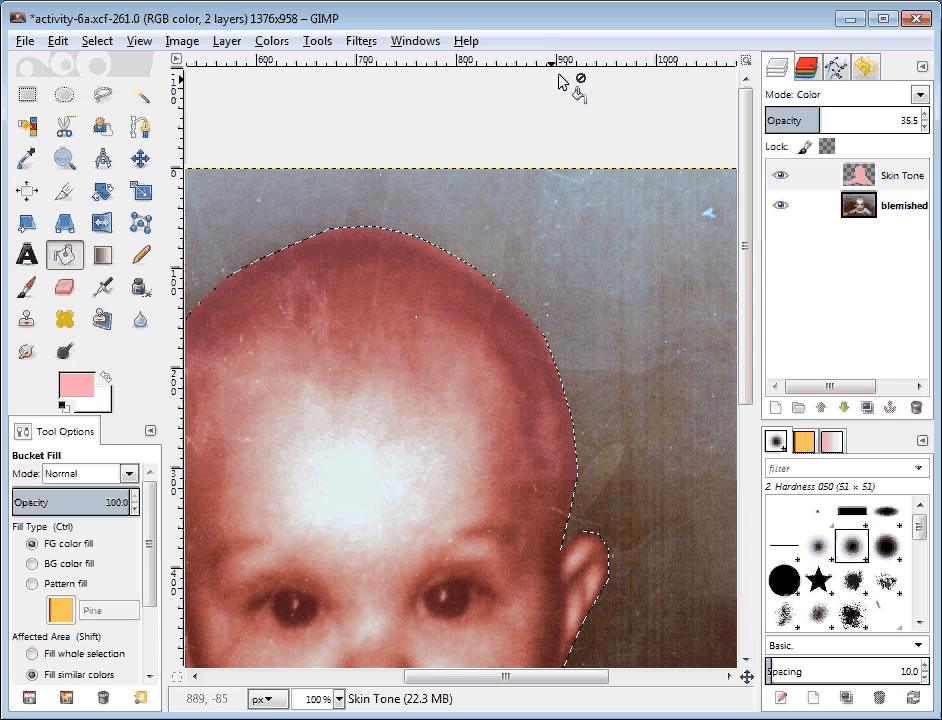
left_click_drag(745, 215, 740, 301)
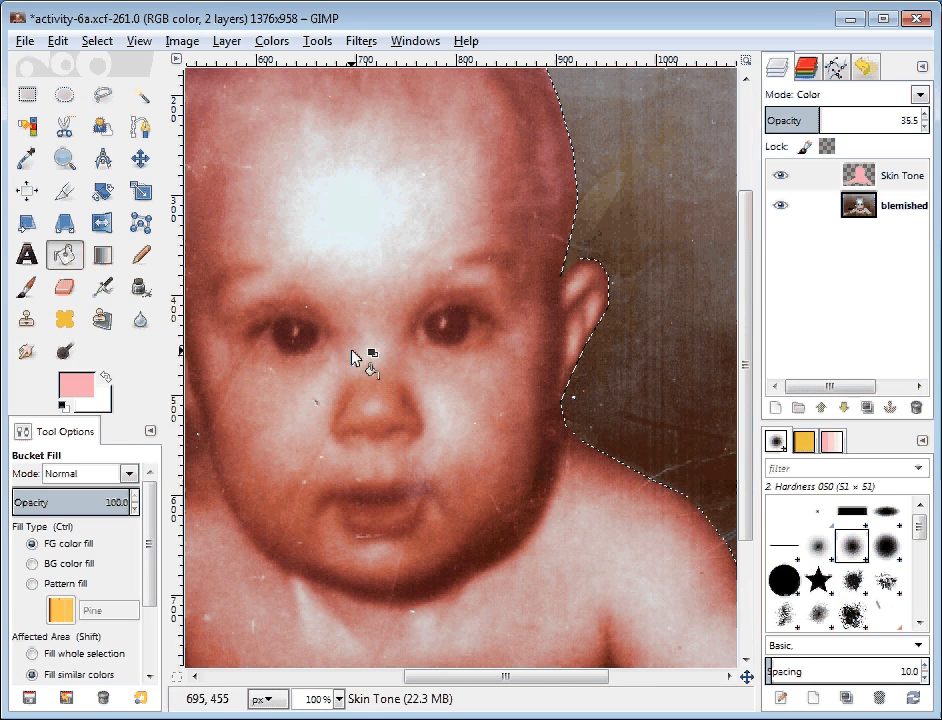
Step: On the Skin Tone layer, use the Eraser to clear the tint from a spot on the left eye
left_click(904, 177)
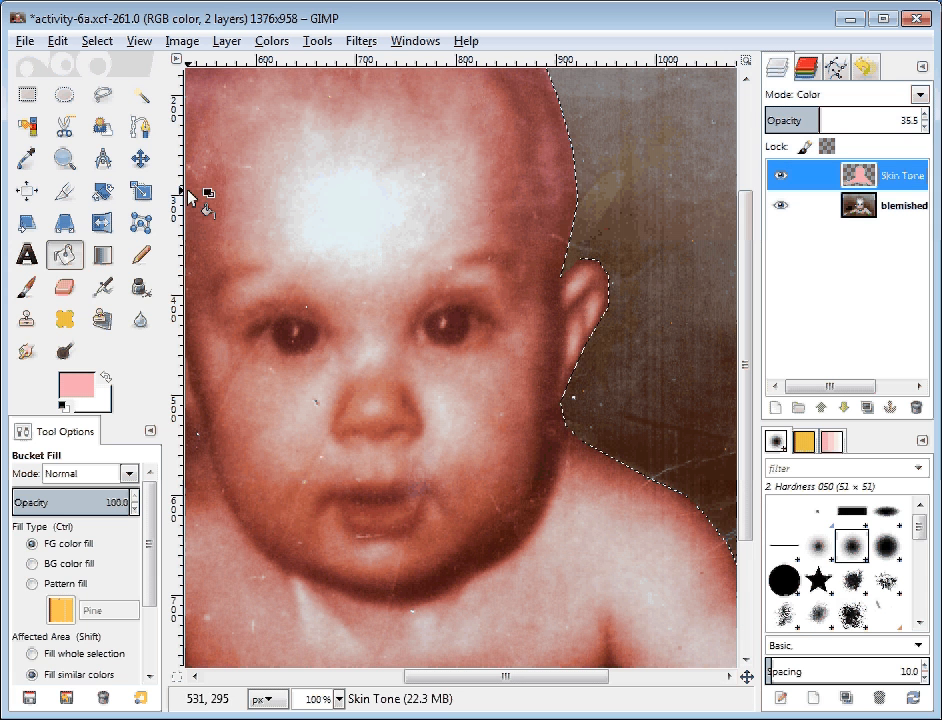
left_click(65, 288)
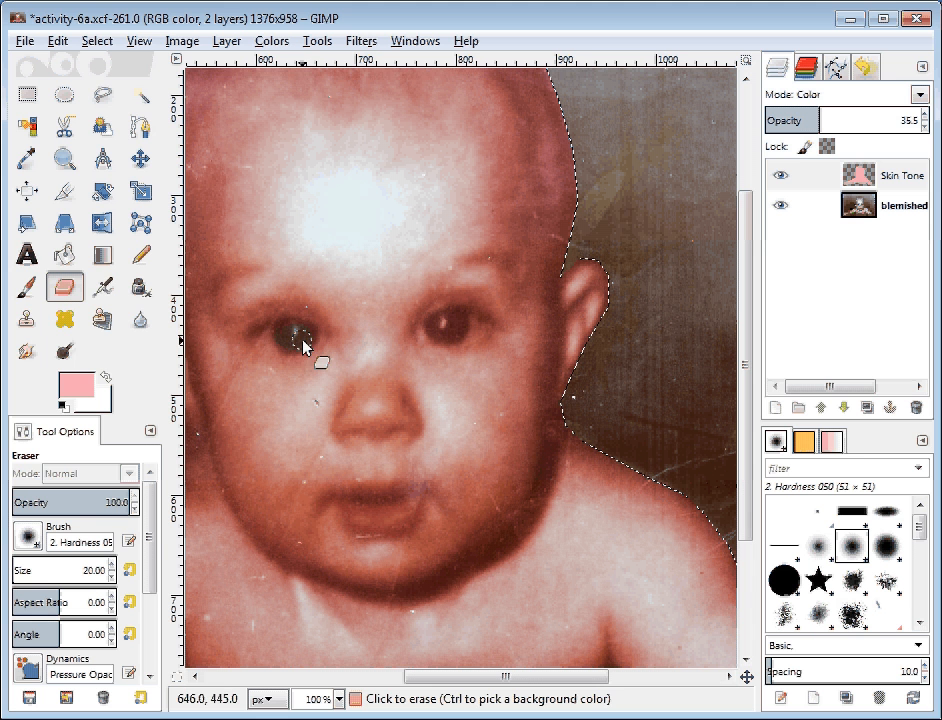
left_click(285, 339)
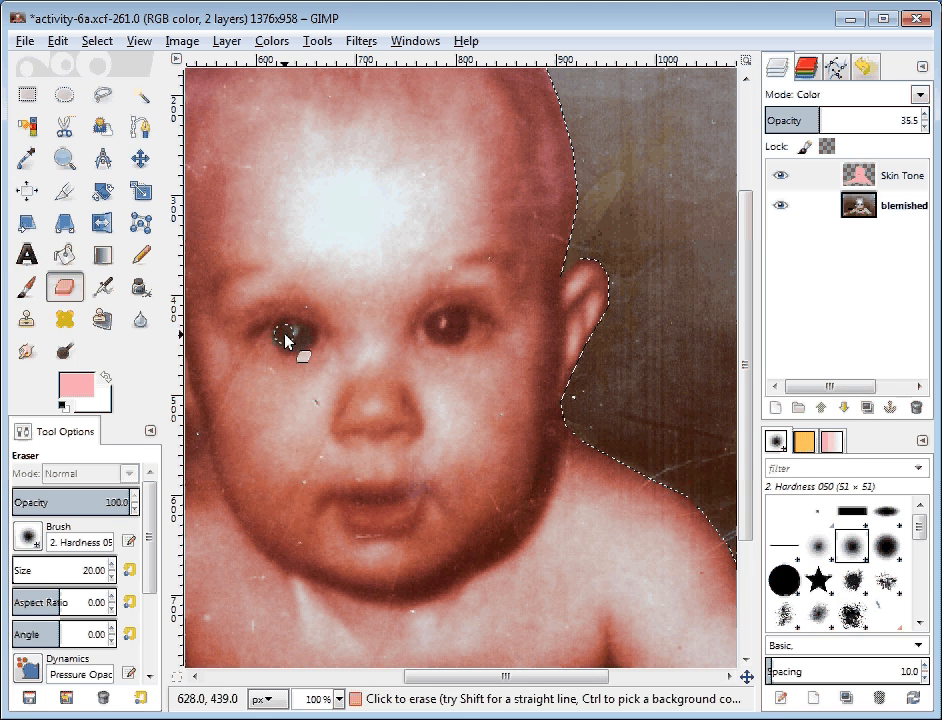
Step: Set the eraser to the Hardness 100 brush at size 7
left_click(28, 538)
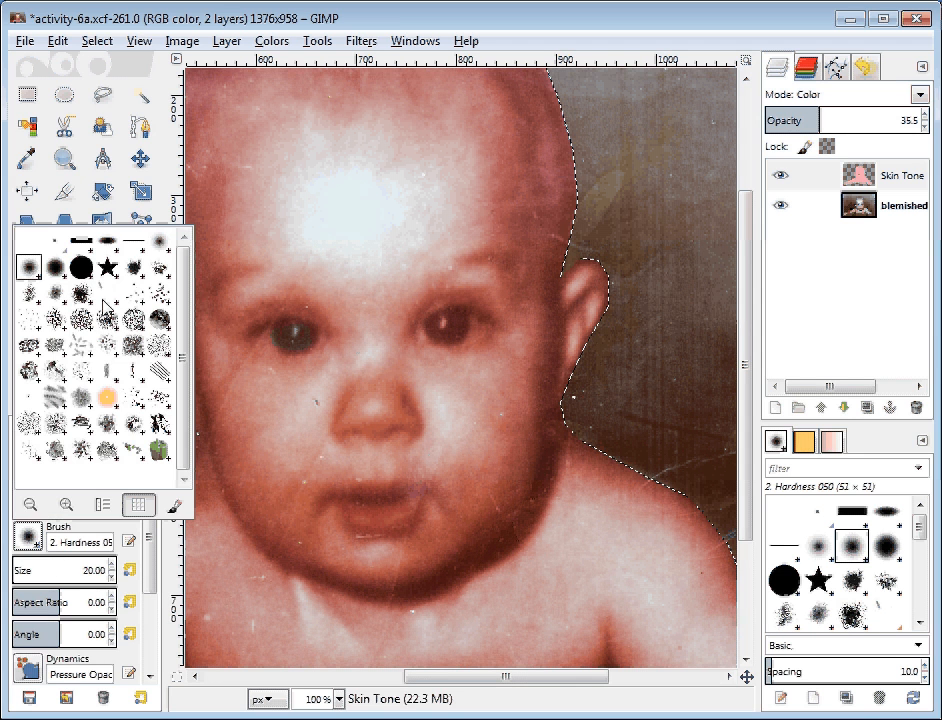
left_click(86, 275)
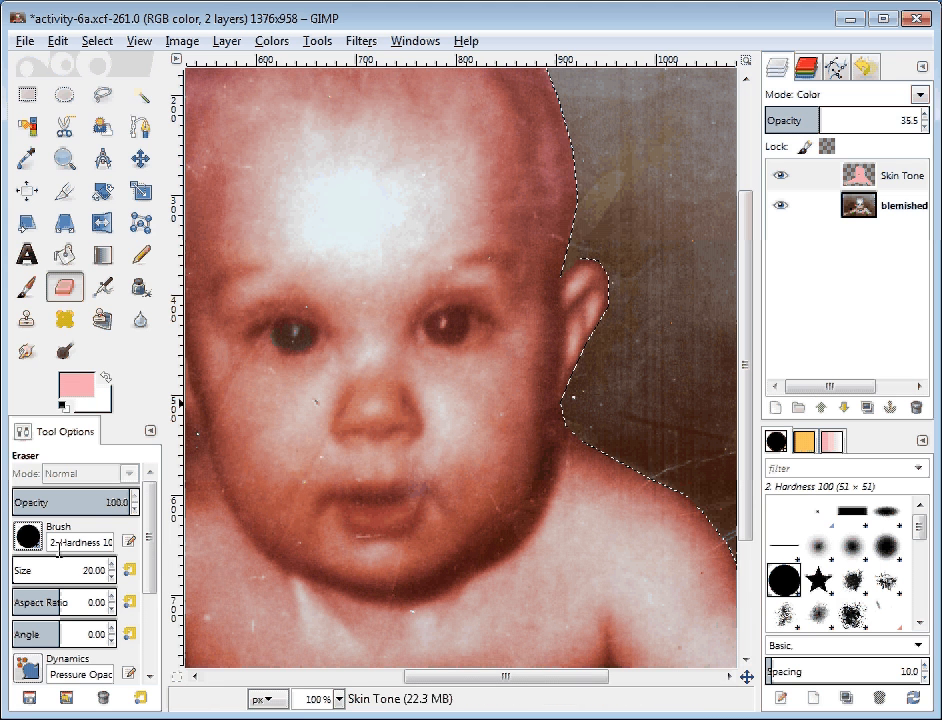
double_click(100, 570)
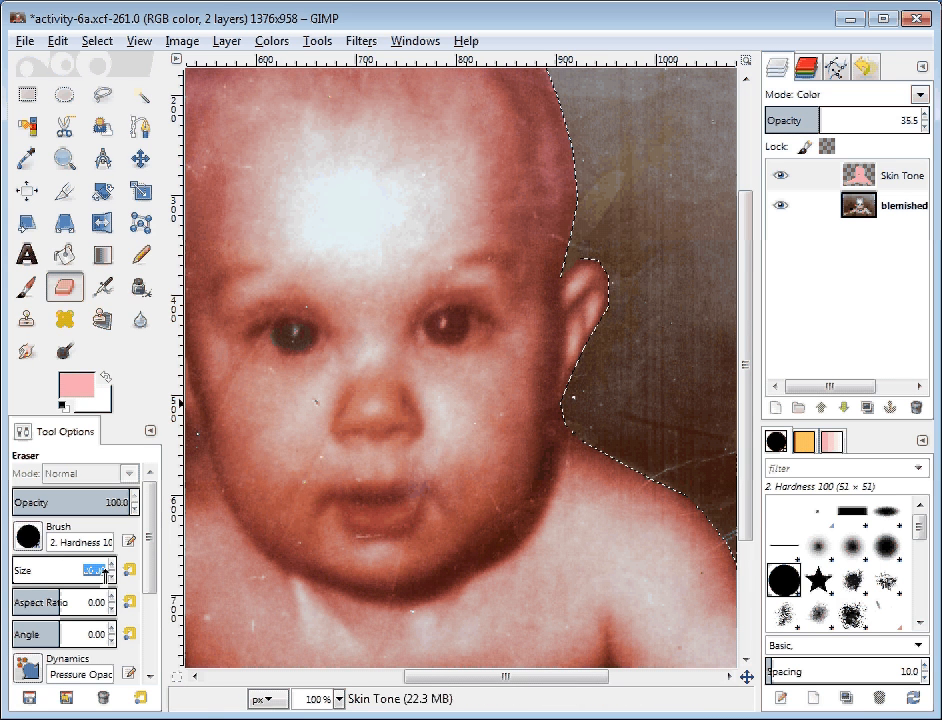
type("7")
key("Return")
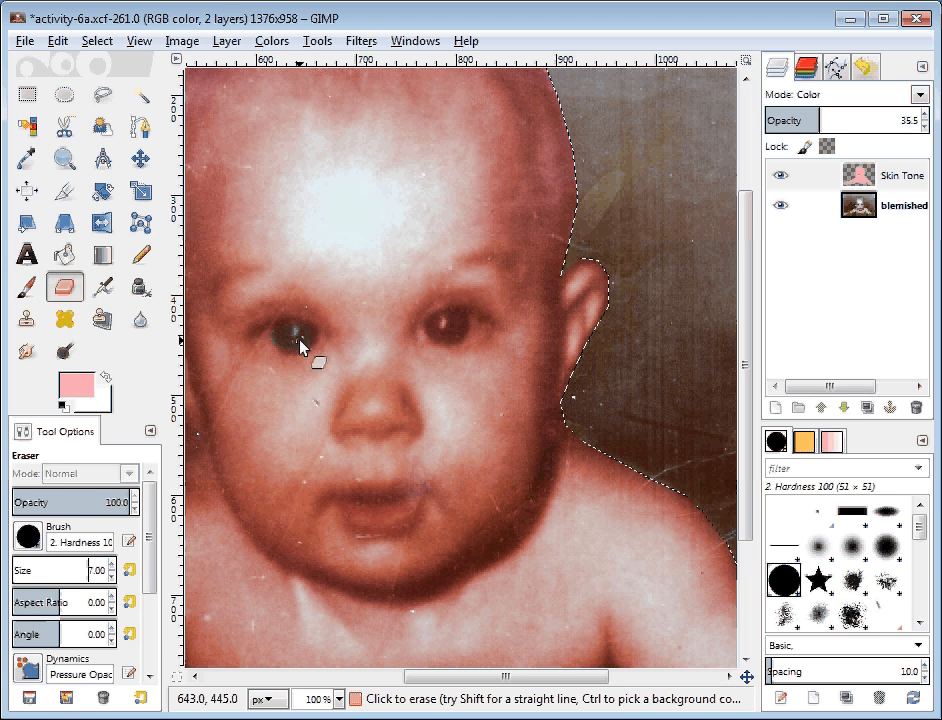
key("shift")
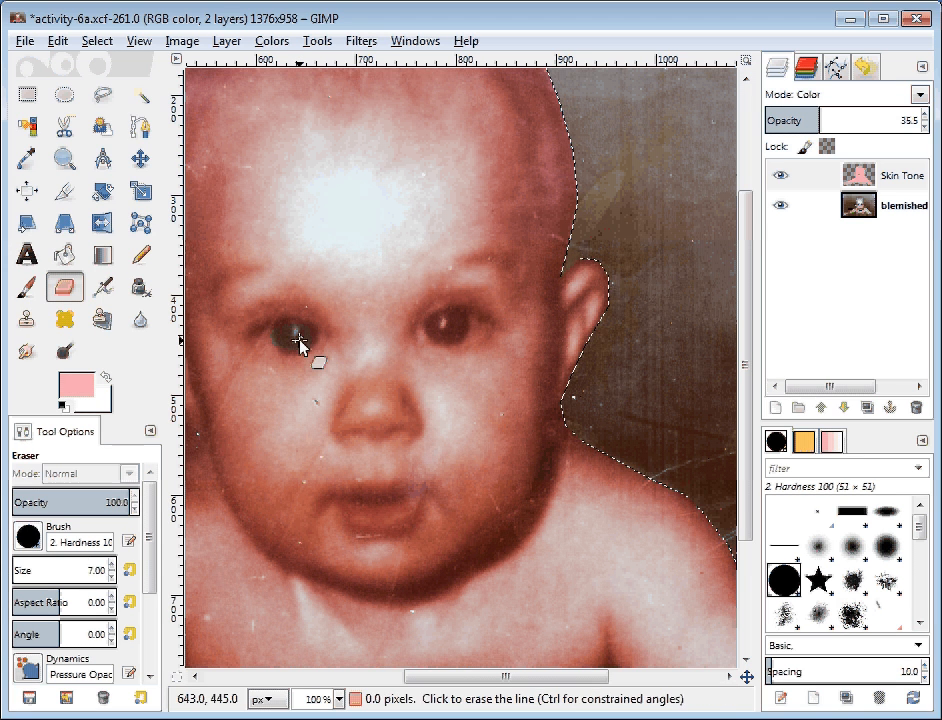
Step: Zoom to 200% and erase the pink tint from the white and lower edge of the left eye
key("2")
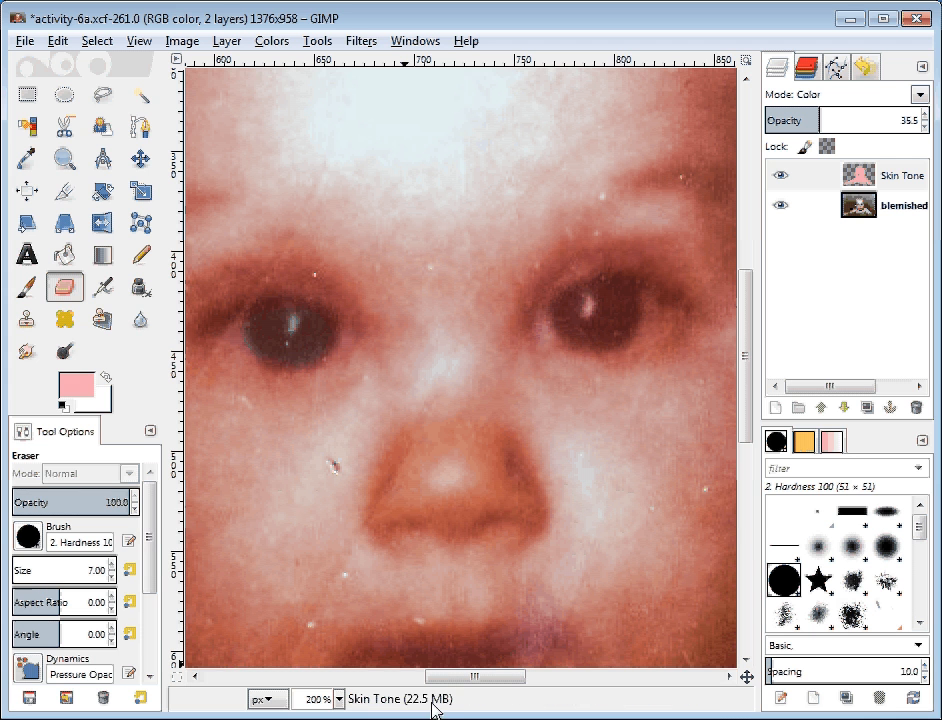
left_click_drag(443, 675, 439, 670)
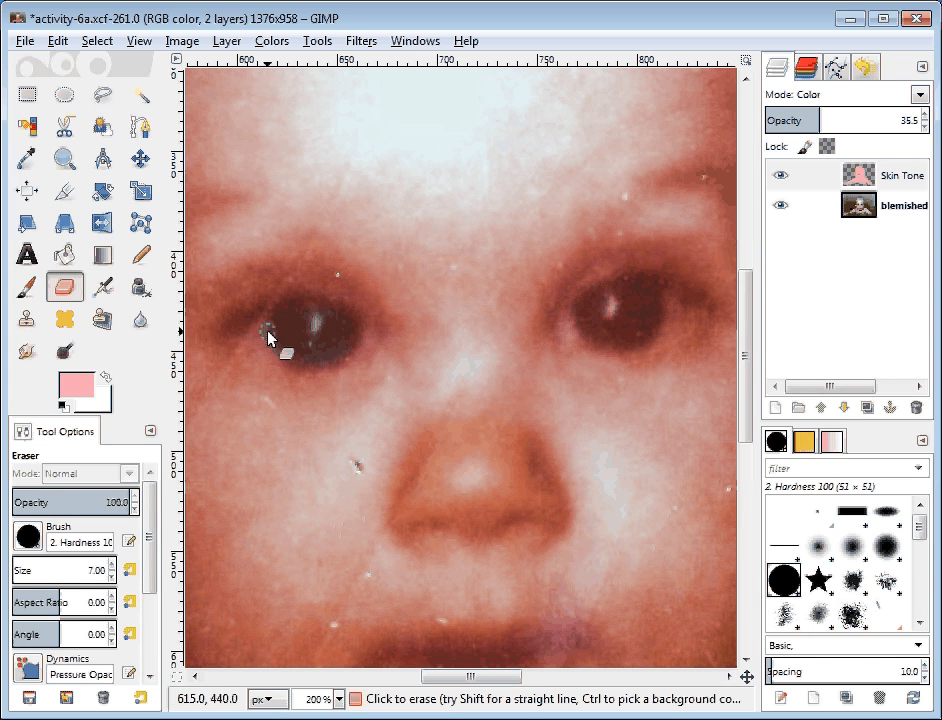
mouse_move(268, 332)
left_mouse_down()
mouse_move(244, 332)
mouse_move(292, 318)
mouse_move(290, 306)
mouse_move(362, 332)
left_mouse_up()
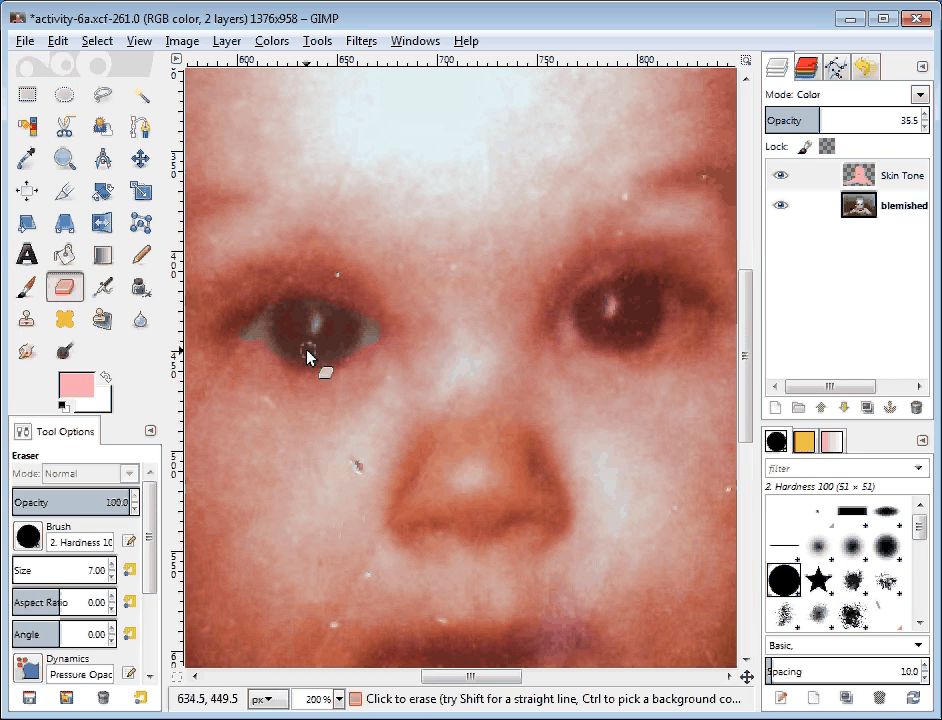
left_click_drag(254, 343, 275, 353)
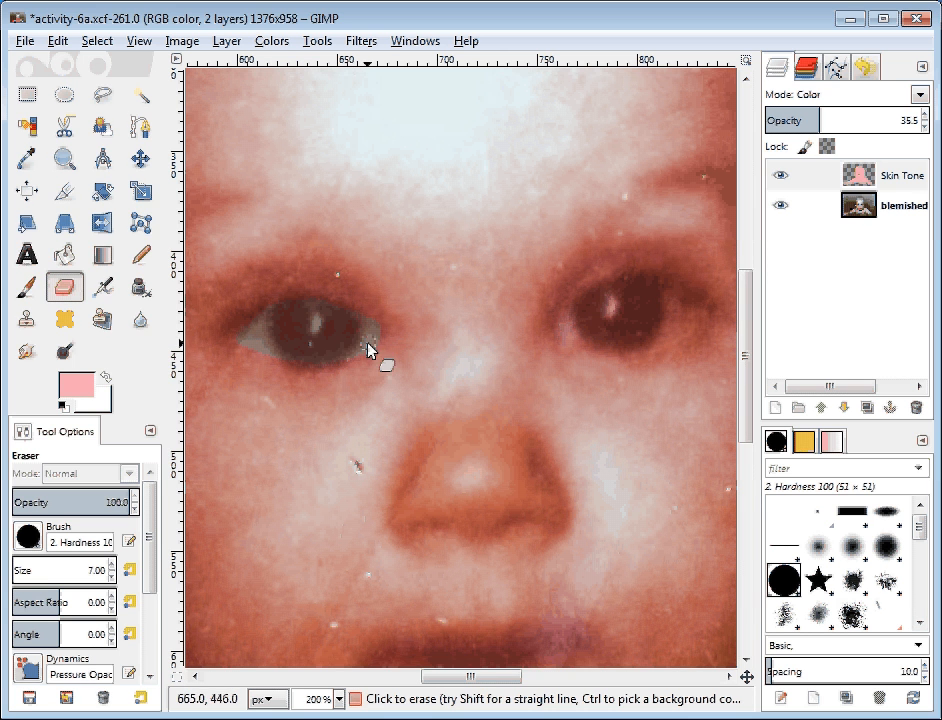
left_click_drag(368, 349, 310, 366)
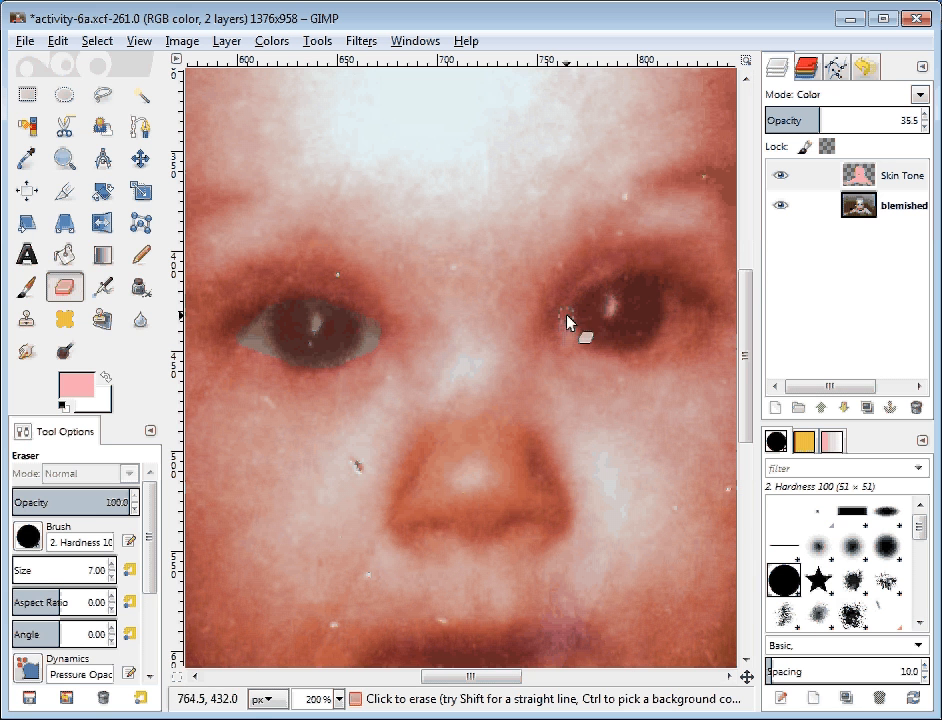
Step: Erase the tint from the right eye's white, undoing two bad strokes and redoing the inner corner
mouse_move(567, 316)
left_mouse_down()
mouse_move(594, 298)
mouse_move(649, 289)
mouse_move(702, 310)
mouse_move(611, 342)
mouse_move(569, 325)
left_mouse_up()
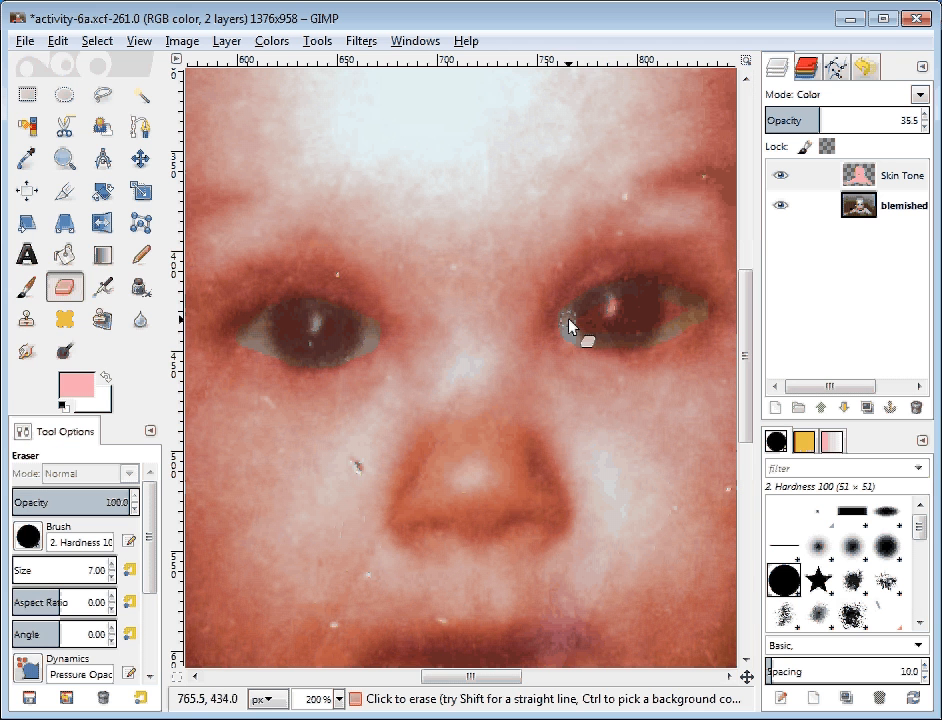
mouse_move(669, 327)
left_mouse_down()
mouse_move(572, 326)
mouse_move(557, 317)
mouse_move(683, 309)
left_mouse_up()
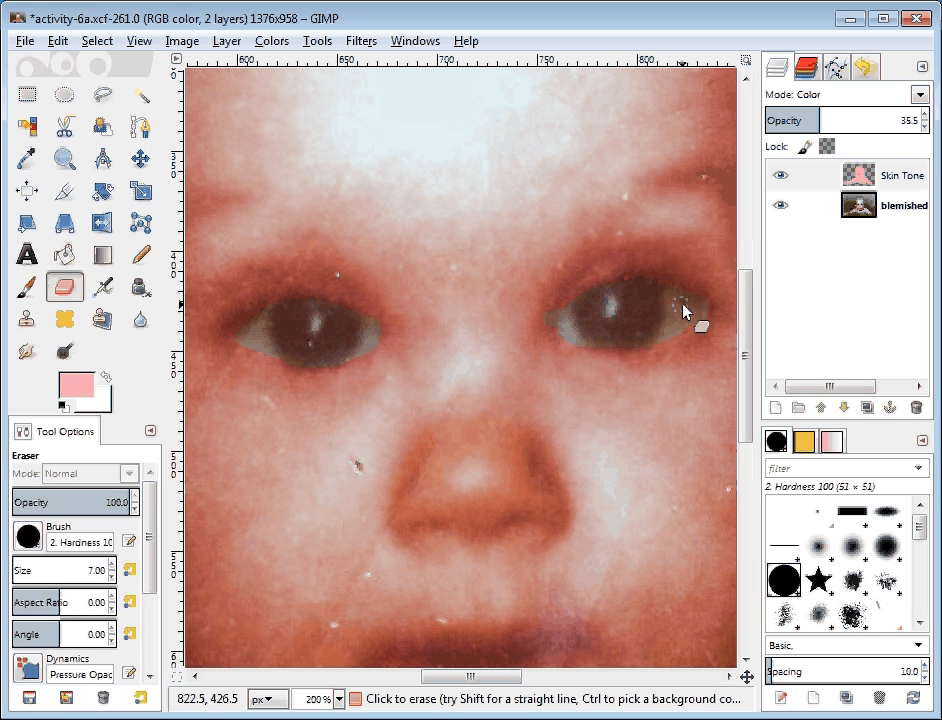
key("ctrl+z")
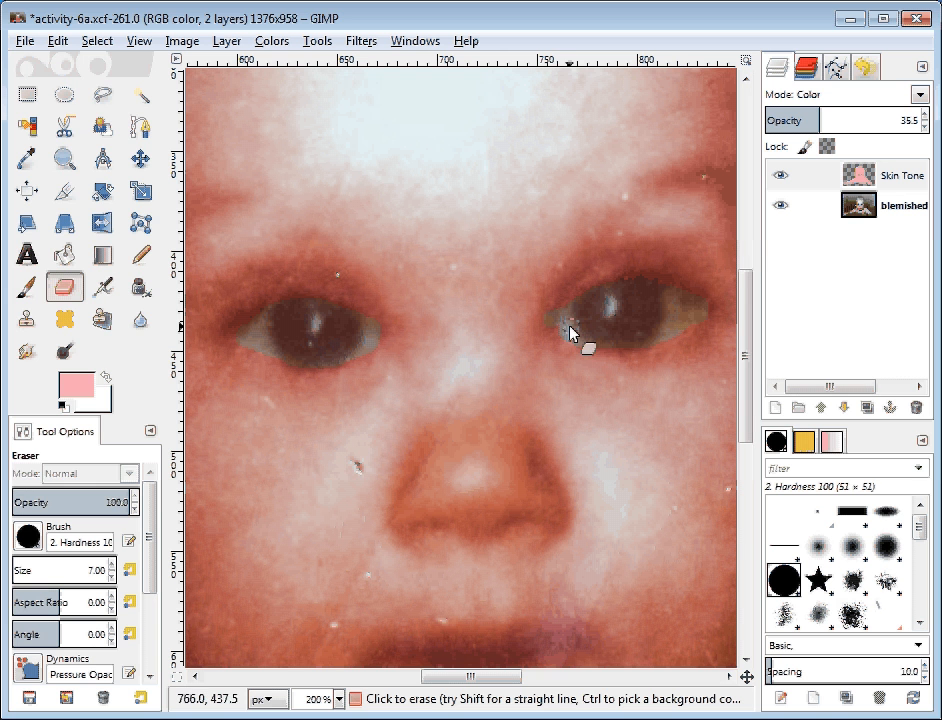
key("ctrl+z")
mouse_move(576, 330)
left_mouse_down()
mouse_move(646, 288)
mouse_move(700, 308)
mouse_move(691, 321)
mouse_move(625, 343)
mouse_move(576, 336)
mouse_move(570, 324)
mouse_move(653, 324)
mouse_move(637, 292)
mouse_move(604, 320)
mouse_move(576, 315)
mouse_move(626, 293)
mouse_move(698, 316)
mouse_move(598, 343)
mouse_move(672, 305)
left_mouse_up()
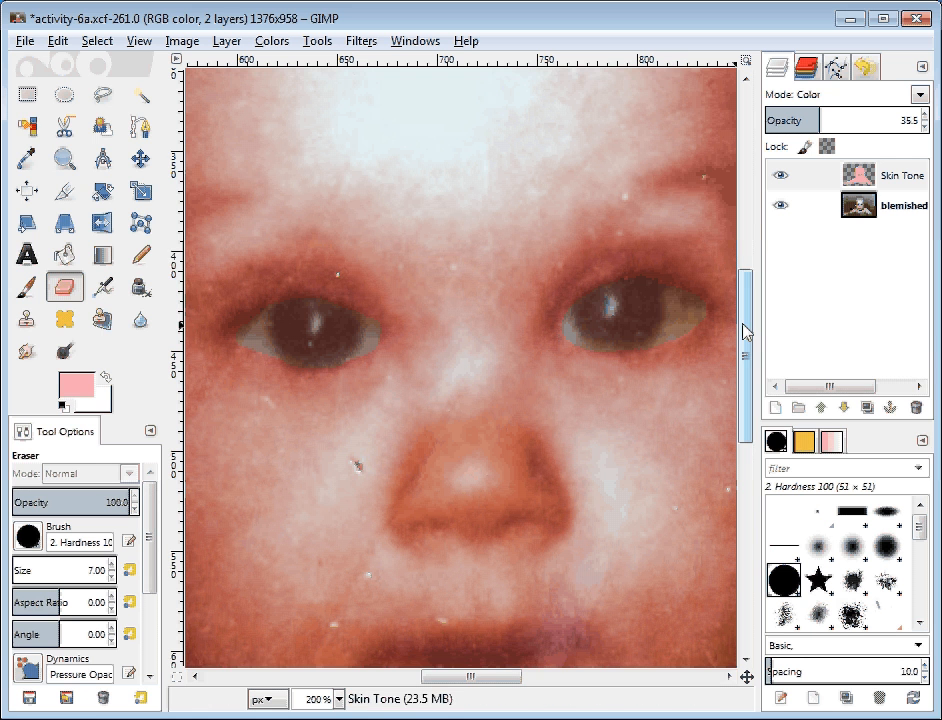
Step: Scroll down to the mouth and erase the skin tint across the upper and lower lips
left_click_drag(744, 330, 744, 395)
mouse_move(405, 434)
left_mouse_down()
mouse_move(423, 413)
mouse_move(533, 410)
mouse_move(567, 428)
mouse_move(550, 464)
mouse_move(450, 487)
mouse_move(401, 453)
left_mouse_up()
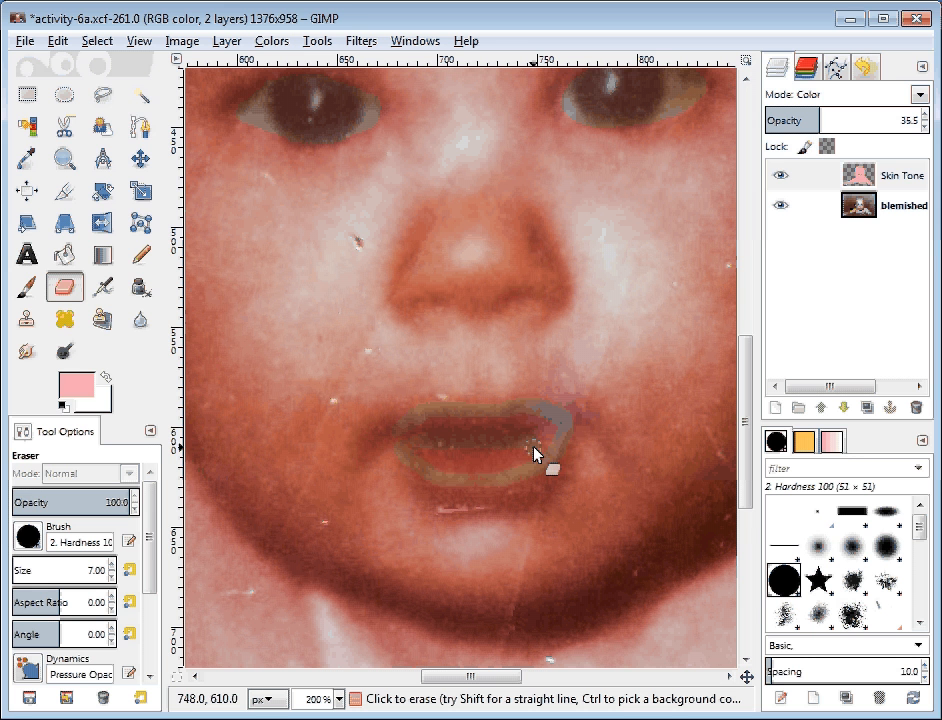
mouse_move(534, 450)
left_mouse_down()
mouse_move(415, 454)
mouse_move(551, 429)
mouse_move(445, 418)
mouse_move(547, 425)
left_mouse_up()
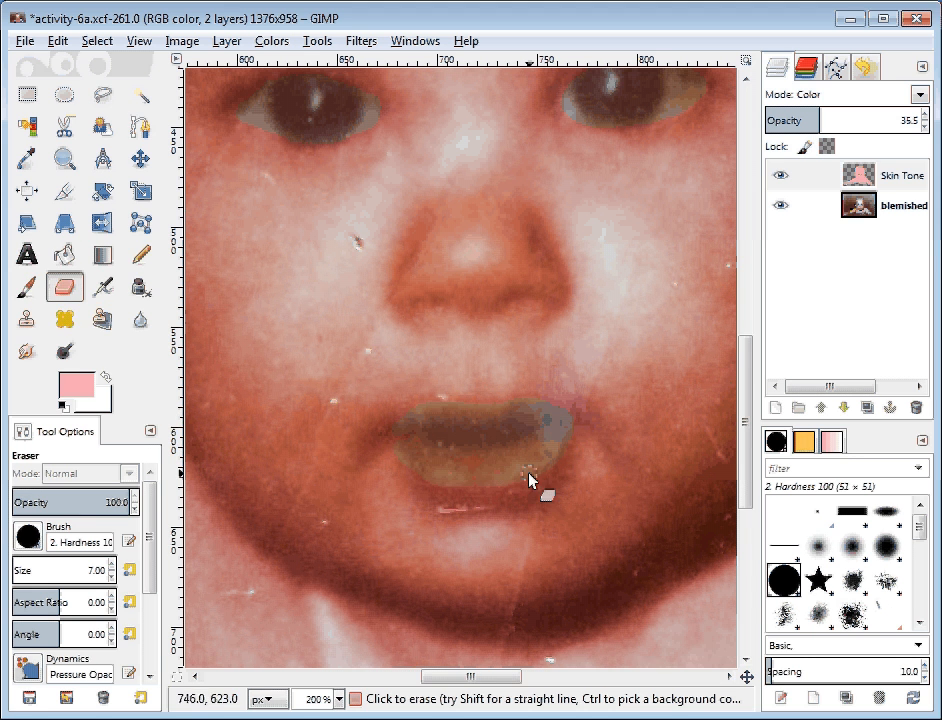
mouse_move(529, 473)
left_mouse_down()
mouse_move(433, 480)
mouse_move(498, 494)
mouse_move(558, 467)
mouse_move(559, 451)
mouse_move(457, 492)
mouse_move(418, 470)
mouse_move(490, 436)
left_mouse_up()
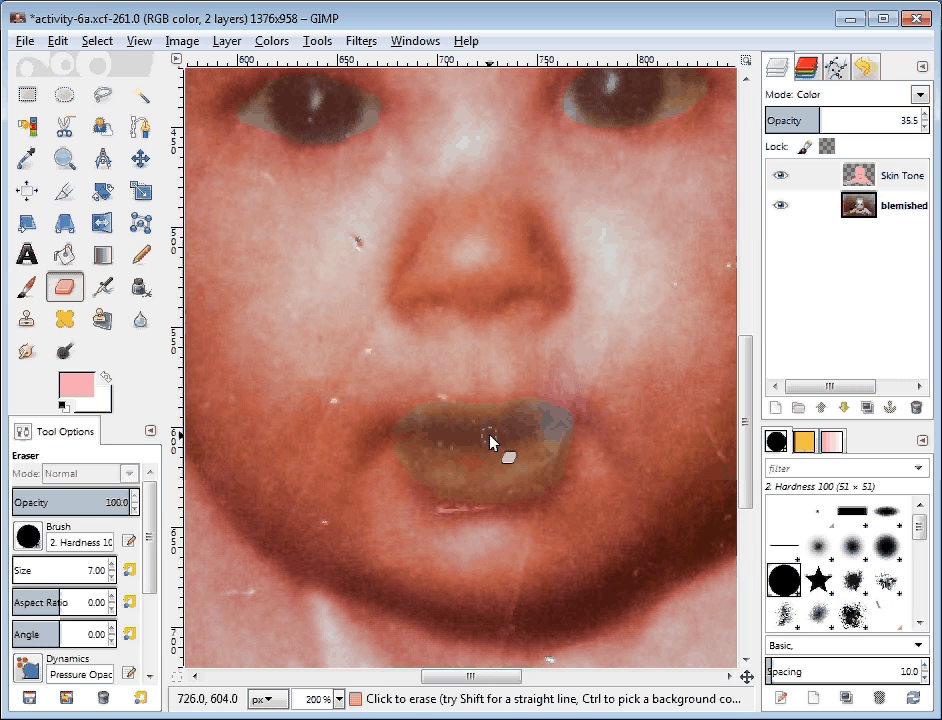
scroll(744, 393, "up", 2)
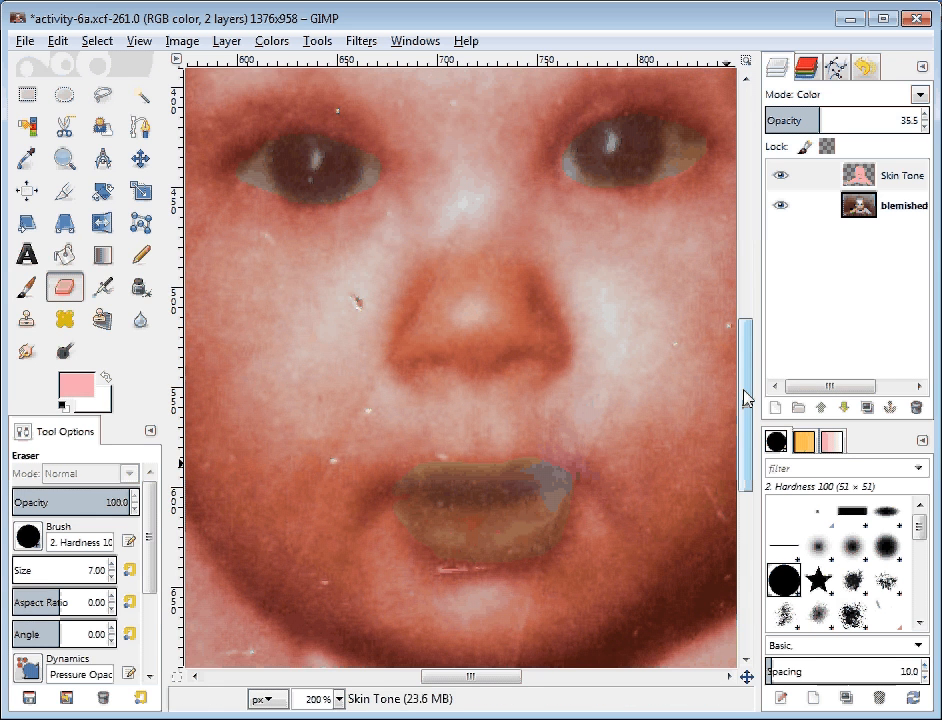
Step: Create a new empty layer named Eye Tonee
left_click(776, 408)
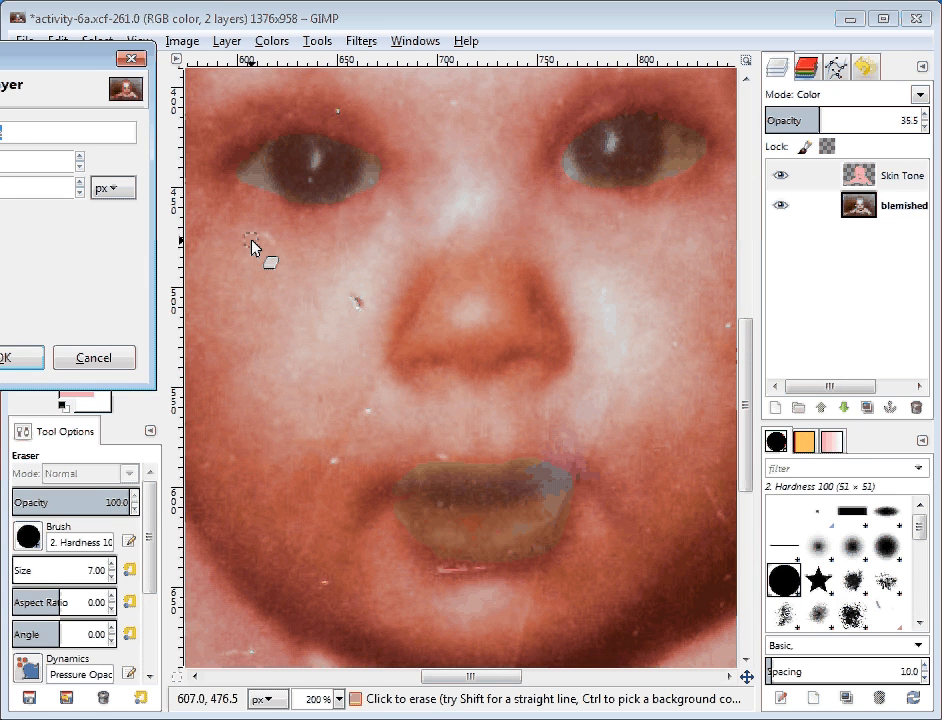
key("End")
type("e")
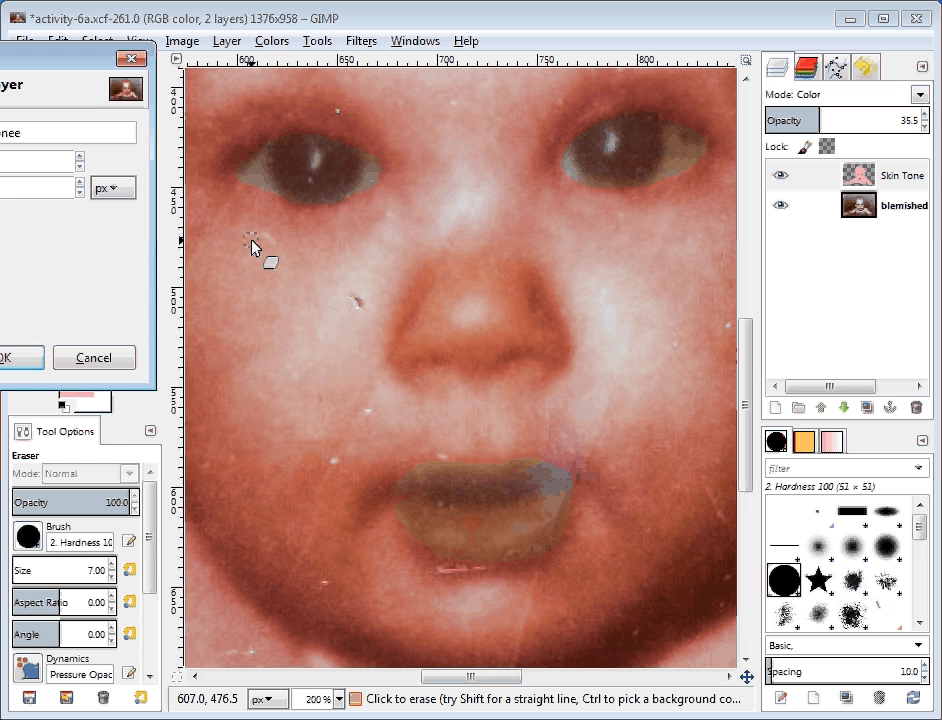
key("BackSpace")
key("BackSpace")
key("BackSpace")
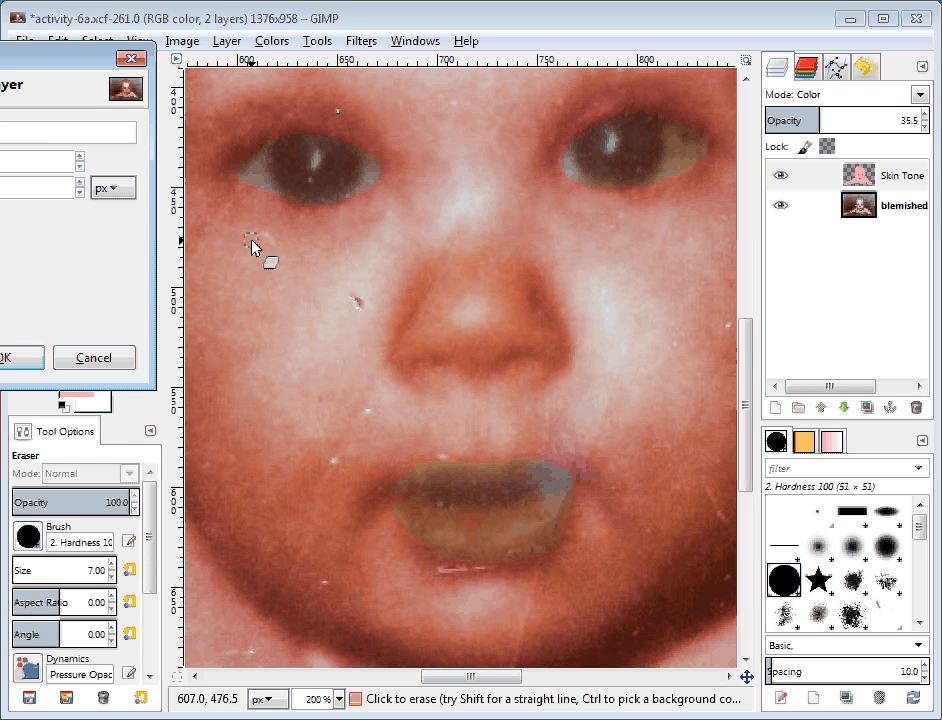
left_click(12, 360)
Step: Add another new layer named Lip Tonee
left_click(775, 408)
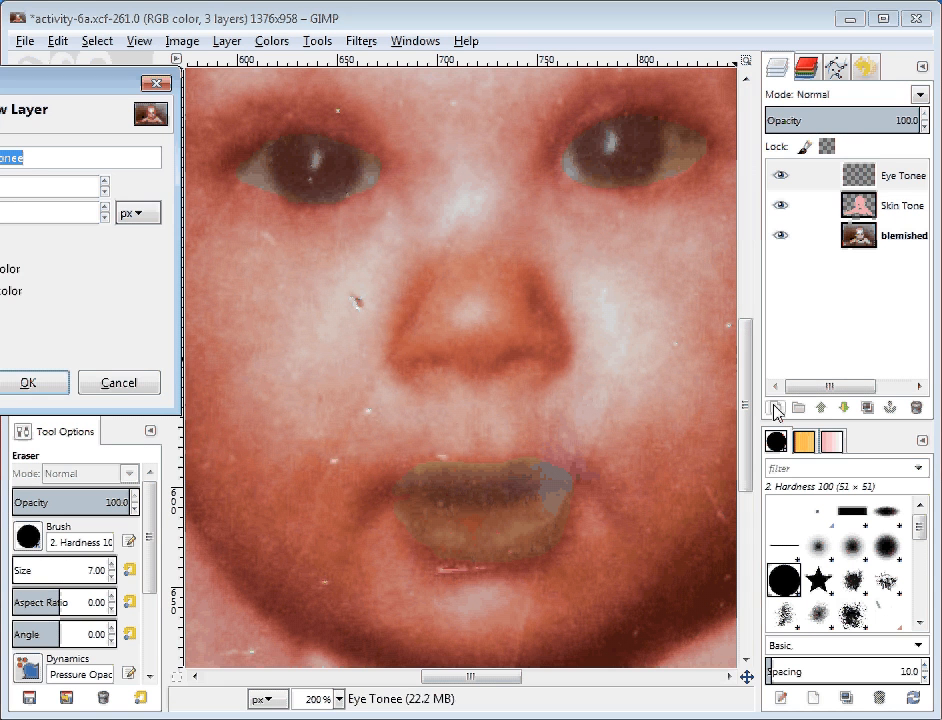
key("Home")
key("Delete")
key("Delete")
key("Delete")
type("Lip")
key("Return")
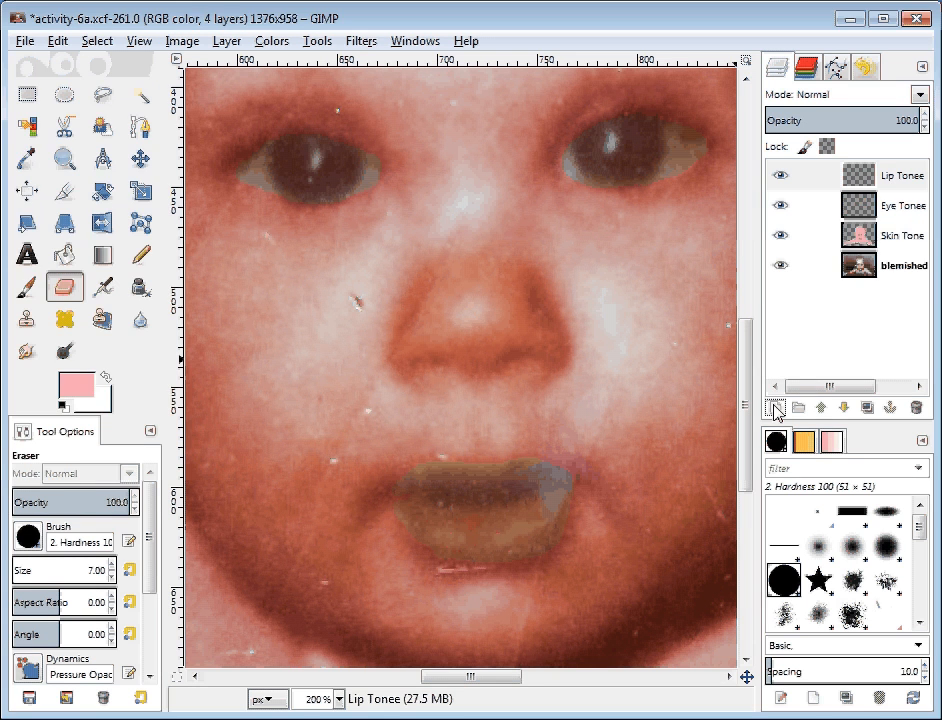
Step: Add a third new layer named Eye White Tonee
left_click(773, 410)
key("Home")
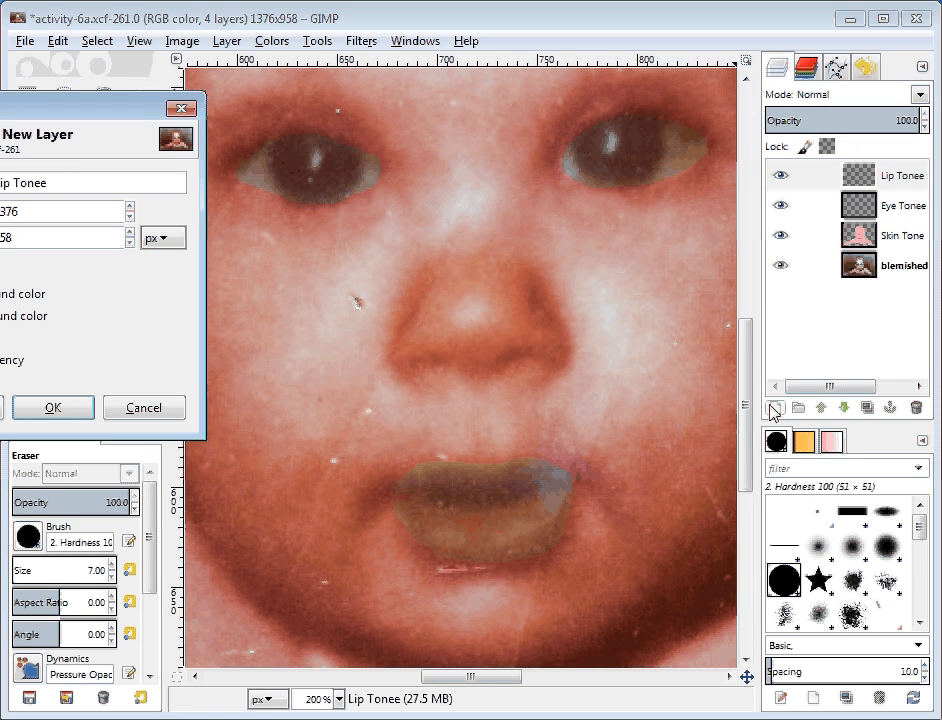
key("Delete")
key("Delete")
key("Delete")
type("Eye")
type(" White")
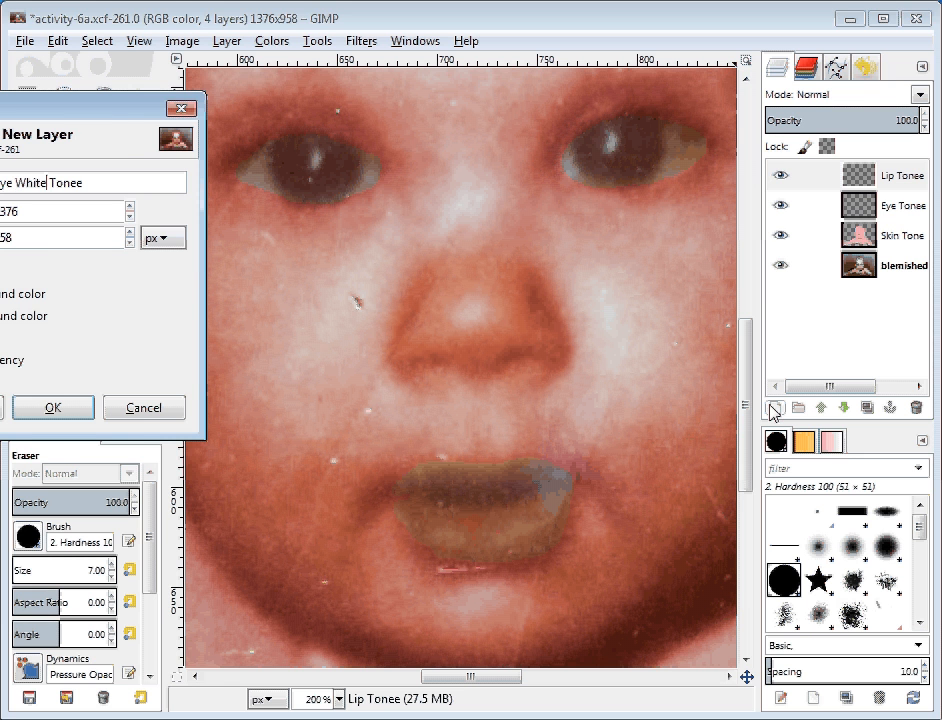
key("Return")
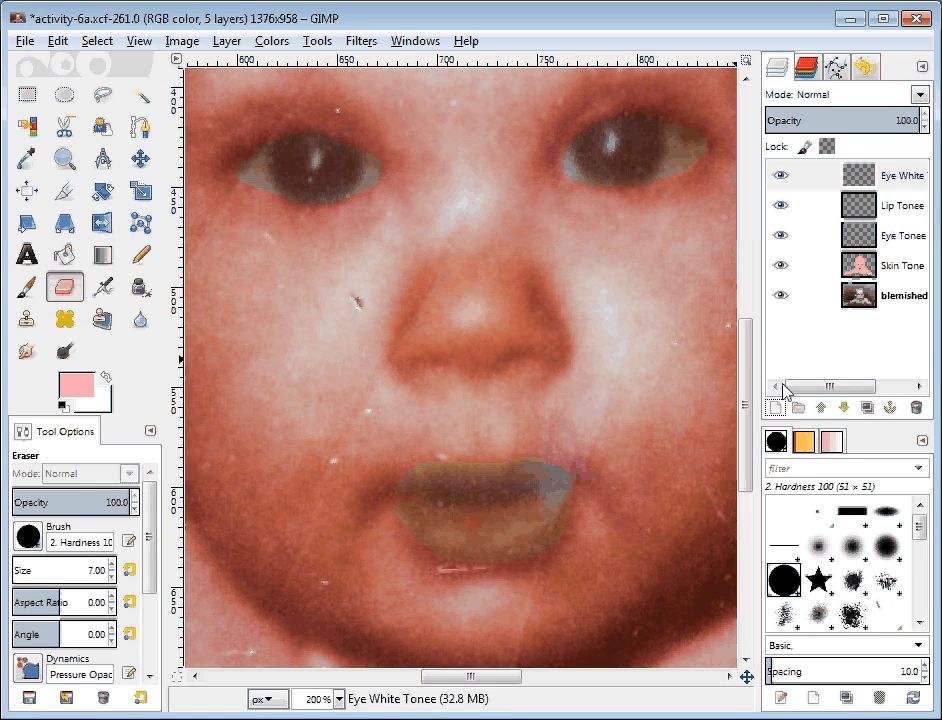
Step: With Eye White Tonee active, paint white at the left eye's inner corner using the Paintbrush
left_click(905, 178)
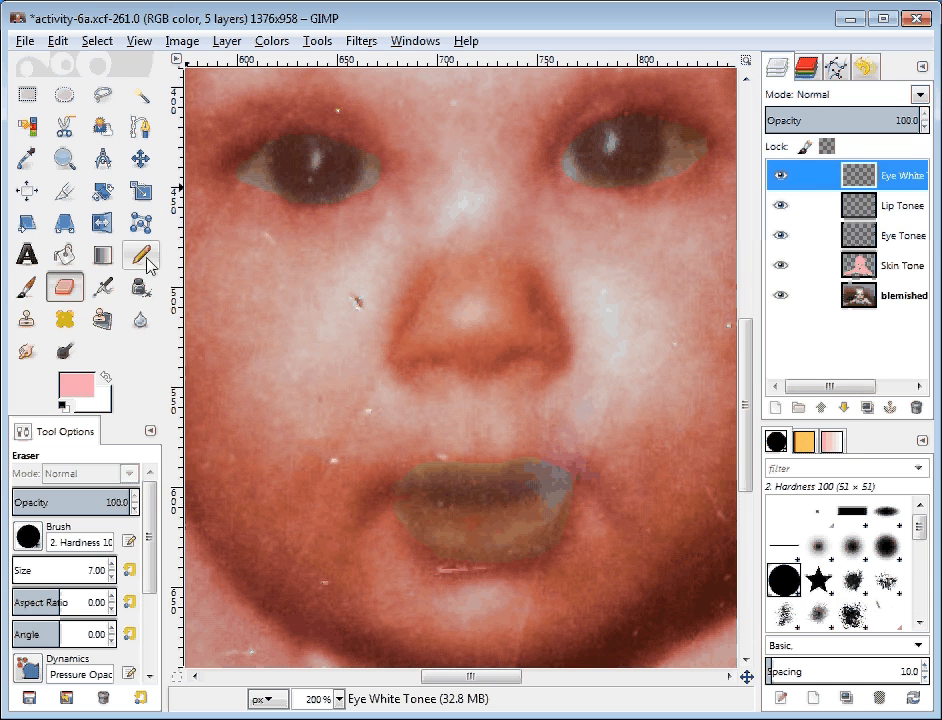
key("p")
key("x")
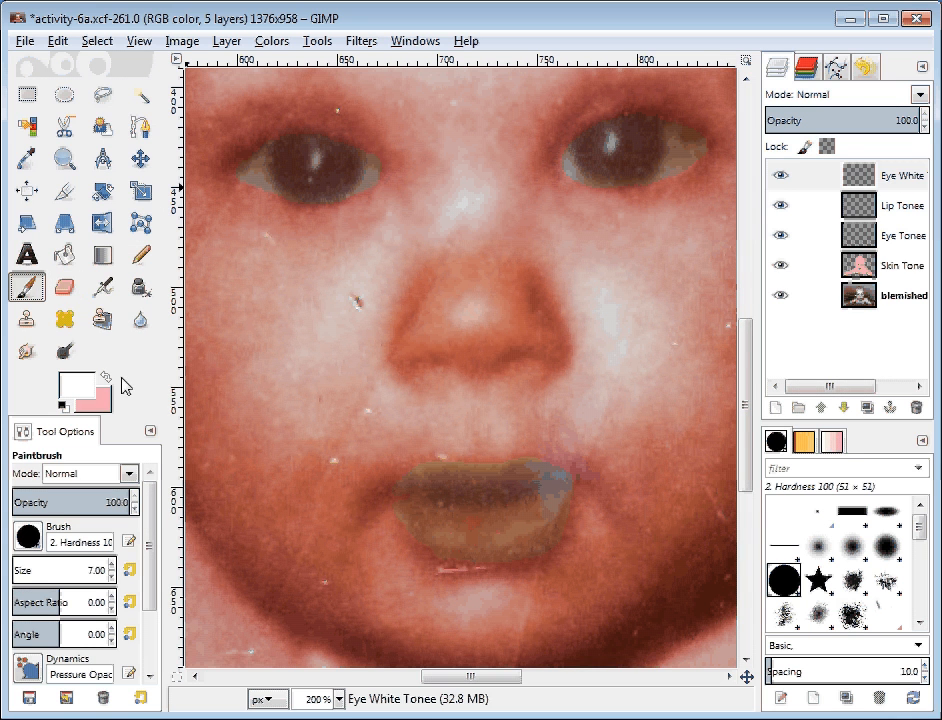
mouse_move(241, 174)
left_mouse_down()
mouse_move(259, 166)
mouse_move(262, 179)
left_mouse_up()
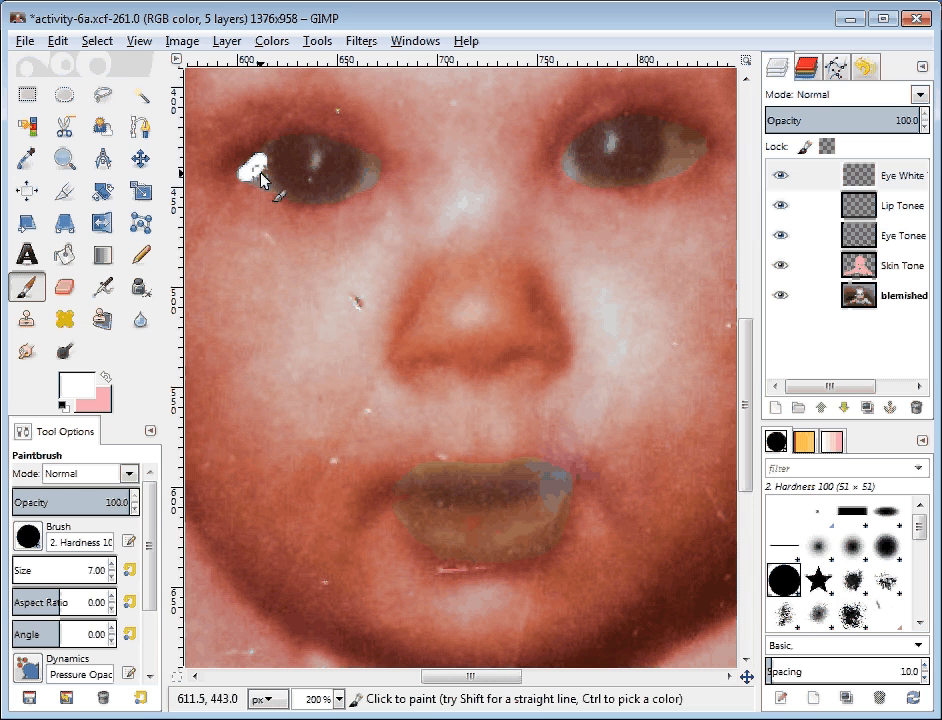
Step: Undo the white blob, set brush size to 3, and paint the left eye's inner and outer corners white
key("ctrl+z")
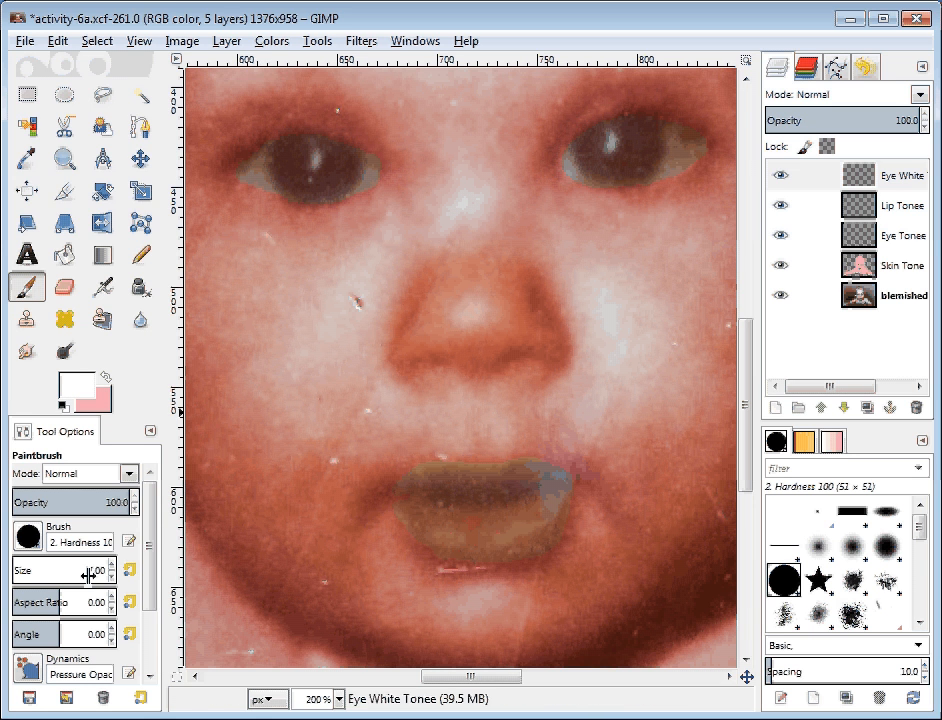
double_click(89, 575)
type("3")
key("Return")
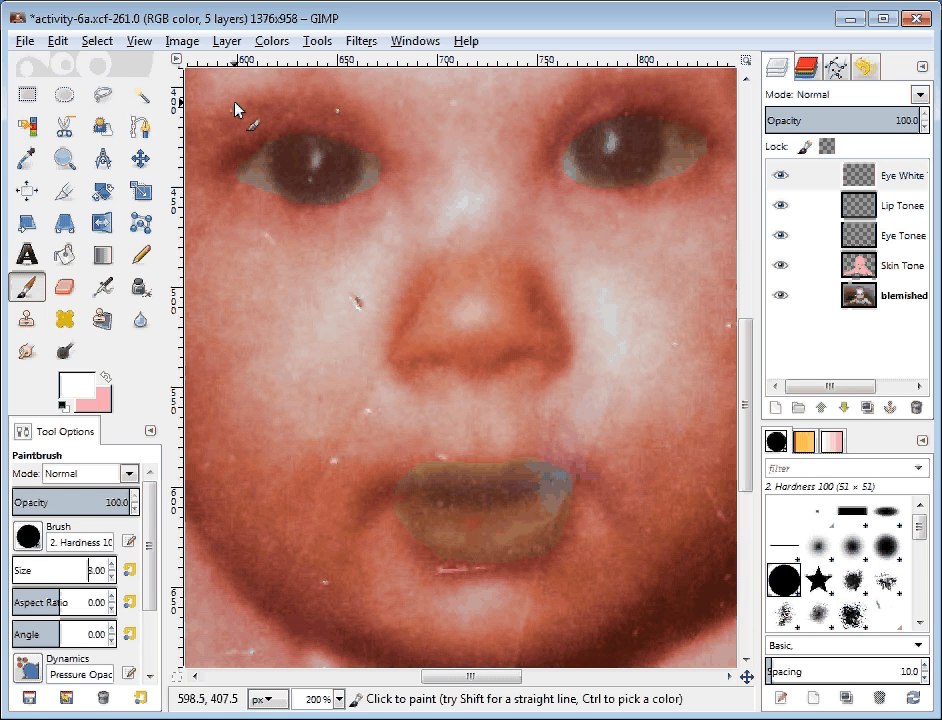
mouse_move(246, 178)
left_mouse_down()
mouse_move(259, 159)
mouse_move(277, 198)
mouse_move(257, 172)
left_mouse_up()
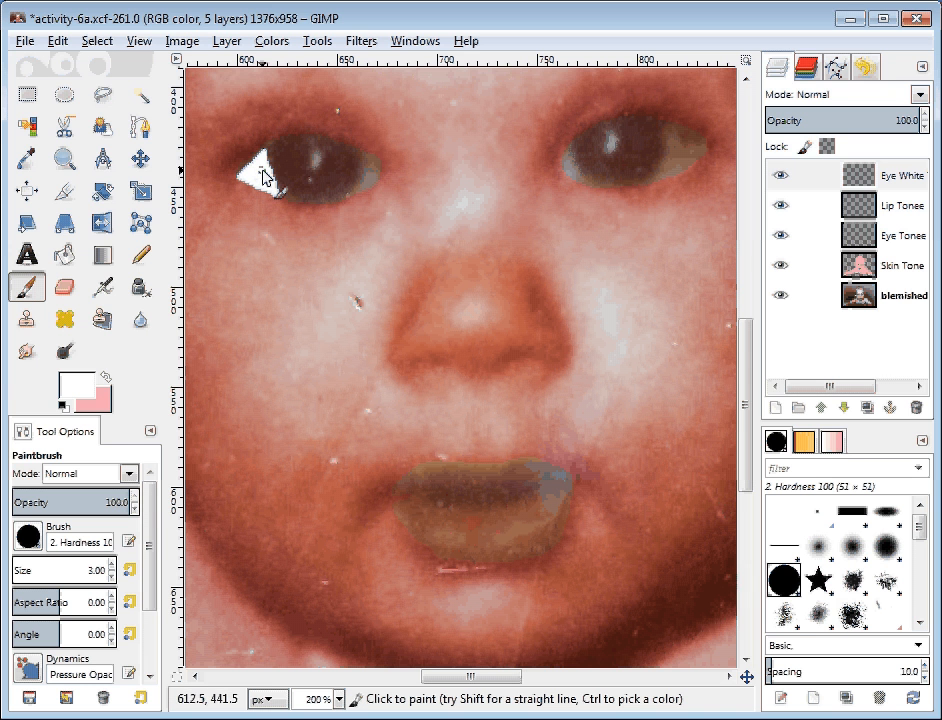
left_click(366, 161)
mouse_move(370, 168)
left_mouse_down()
mouse_move(357, 190)
mouse_move(372, 178)
left_mouse_up()
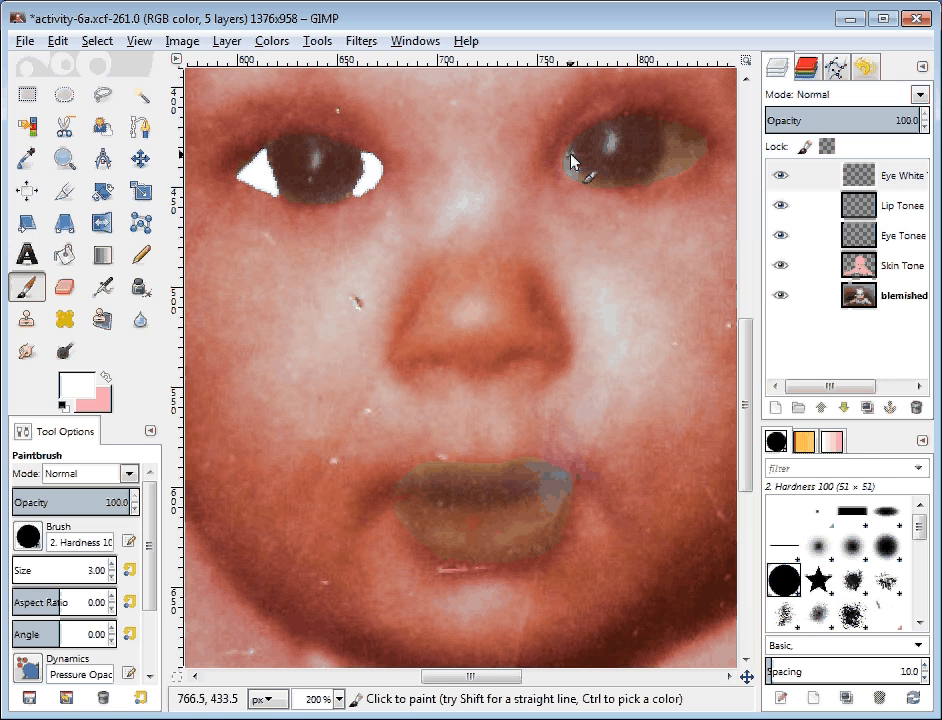
Step: Paint white along the right eye's inner corner, outer edge and top edge
mouse_move(571, 160)
left_mouse_down()
mouse_move(579, 176)
mouse_move(573, 151)
mouse_move(573, 171)
left_mouse_up()
mouse_move(668, 128)
left_mouse_down()
mouse_move(660, 180)
mouse_move(694, 170)
mouse_move(697, 142)
left_mouse_up()
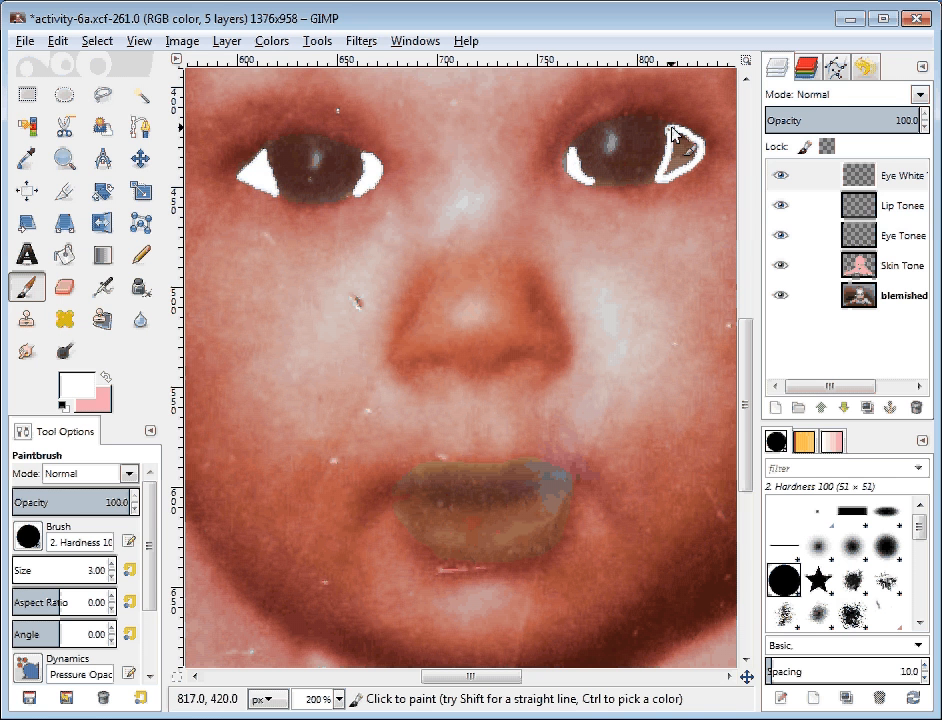
mouse_move(671, 128)
left_mouse_down()
mouse_move(695, 153)
mouse_move(667, 177)
mouse_move(685, 147)
mouse_move(673, 168)
mouse_move(688, 166)
left_mouse_up()
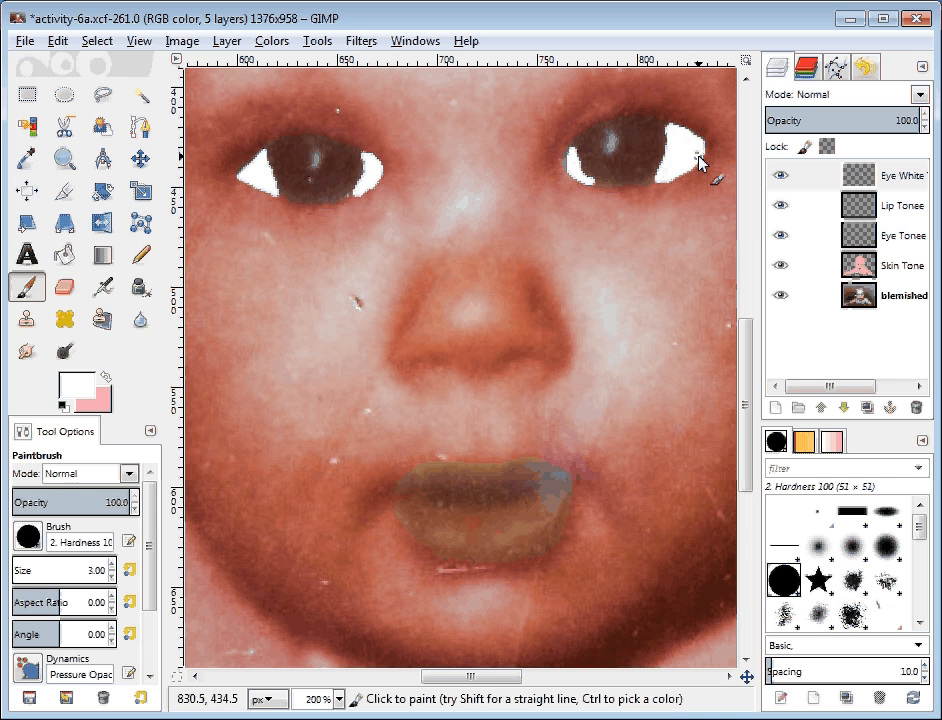
Step: Select the Lip Tonee layer and set the foreground colour to red f92a47
left_click(905, 212)
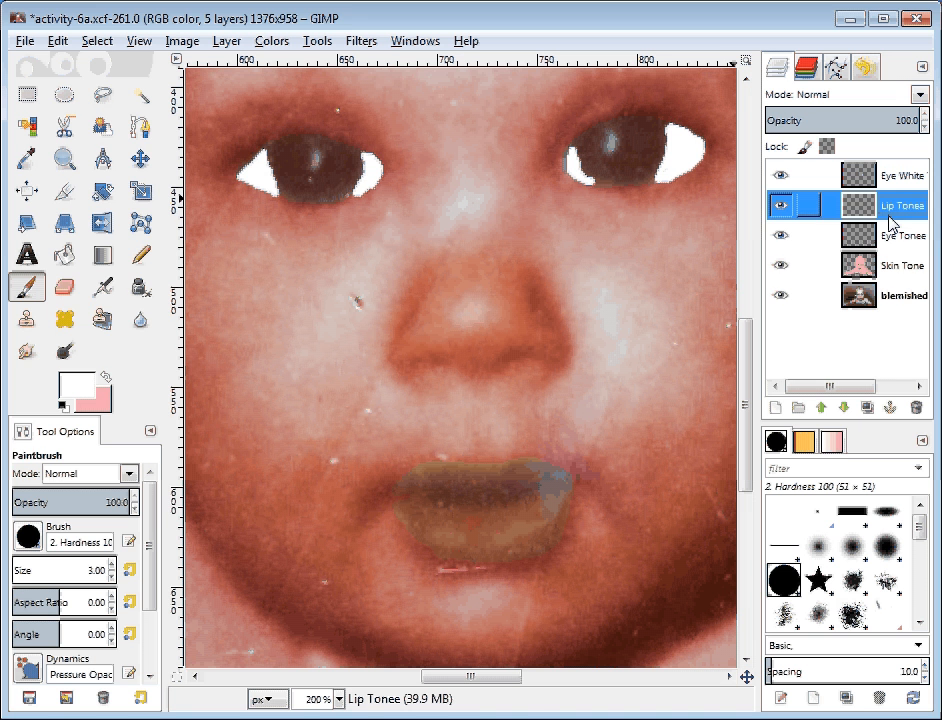
left_click(106, 376)
left_click(72, 392)
left_click(238, 280)
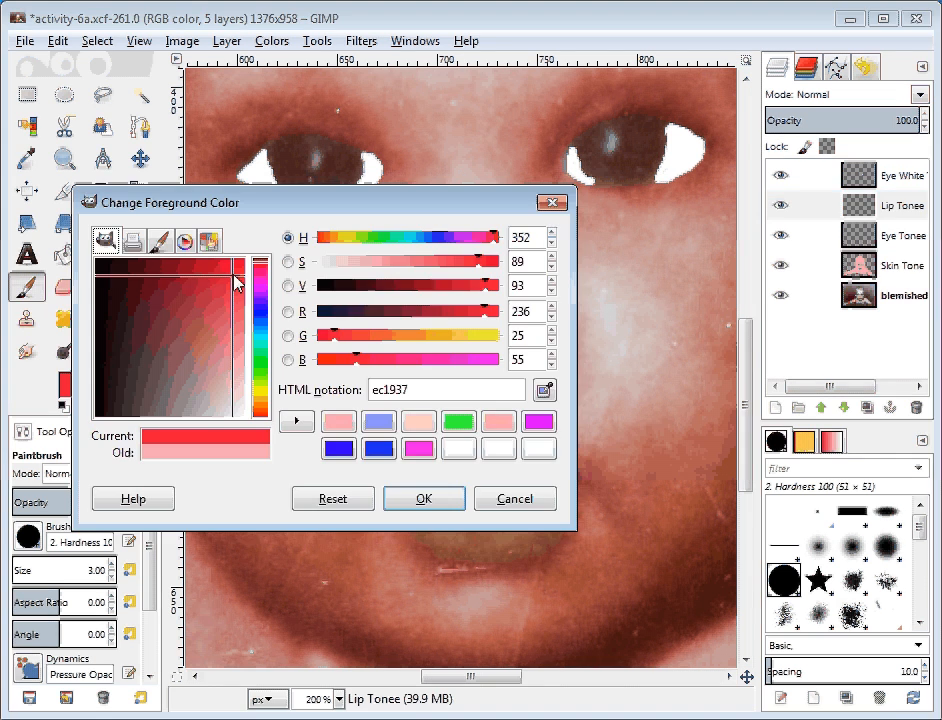
left_click(242, 290)
left_click(243, 286)
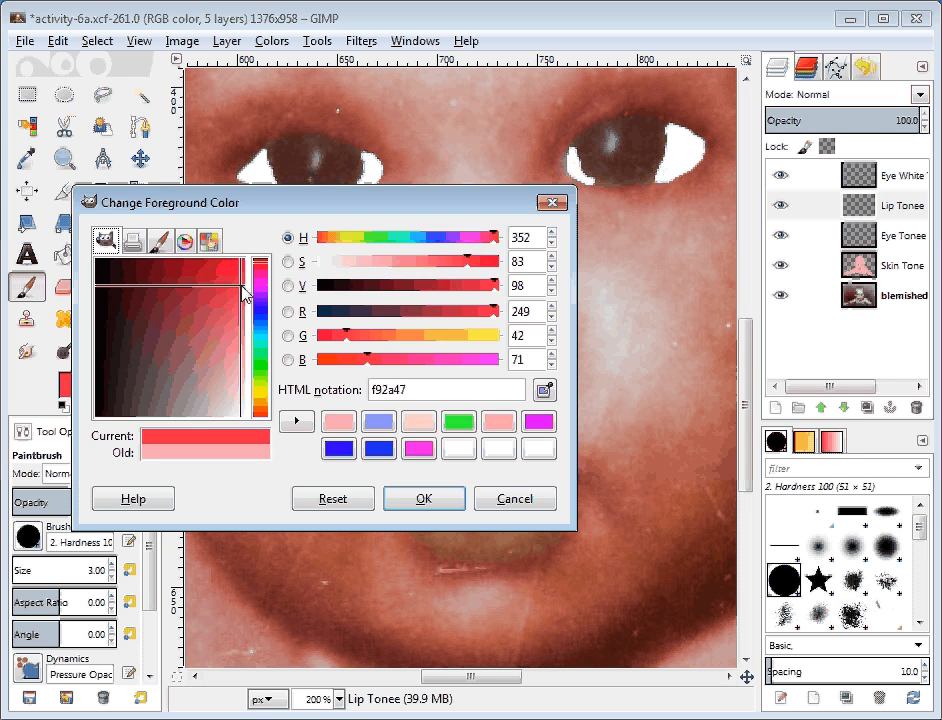
left_click(424, 499)
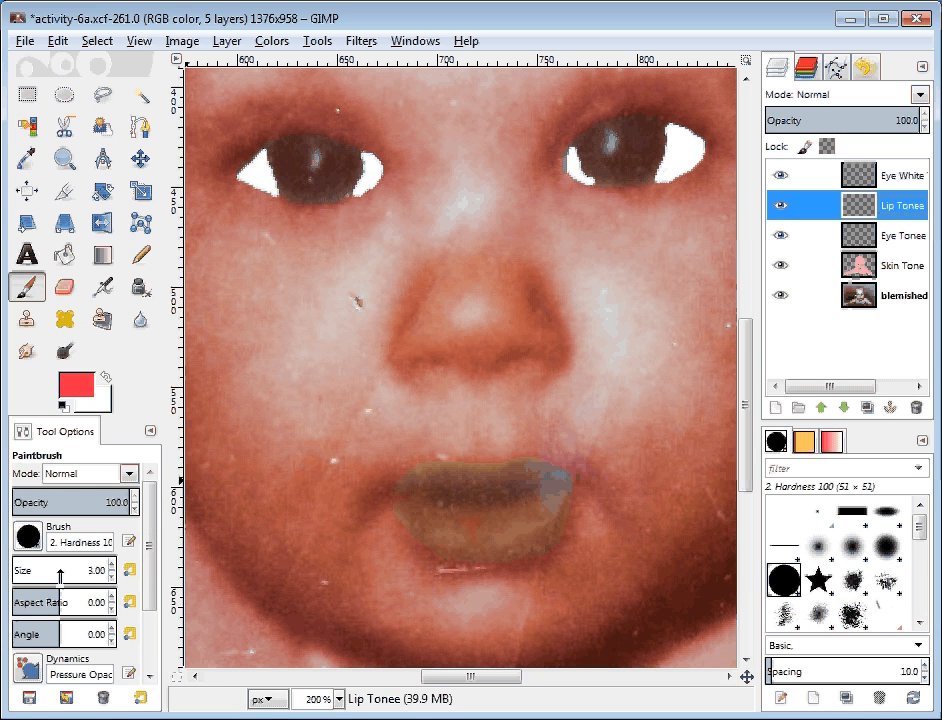
Step: Set the brush size to 20 and paint the lips solid red
mouse_move(60, 574)
left_mouse_down()
mouse_move(22, 572)
mouse_move(55, 571)
left_mouse_up()
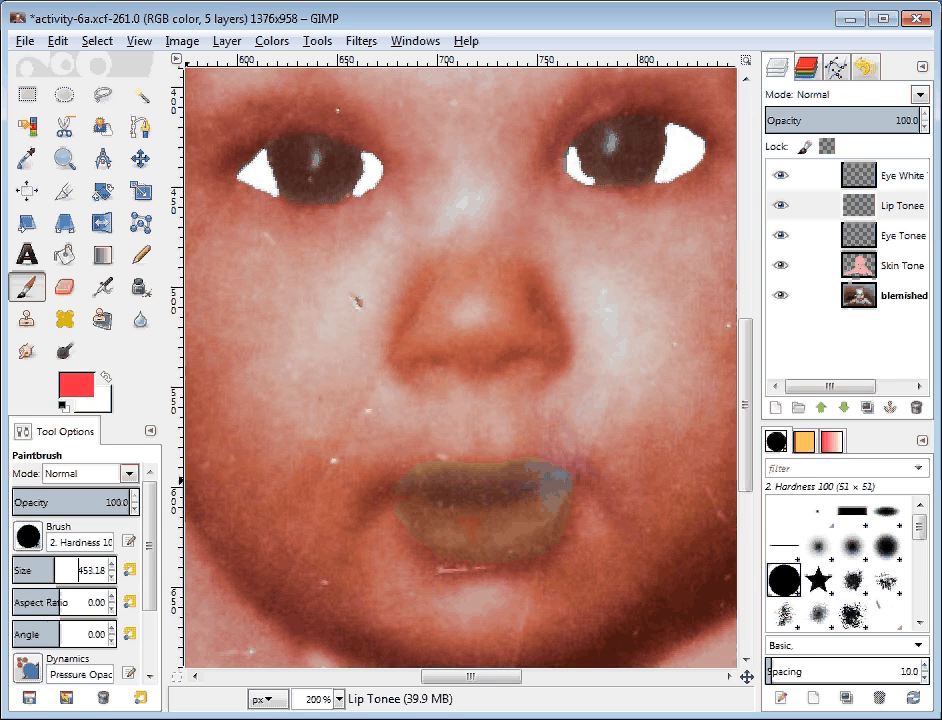
double_click(88, 566)
type("20")
key("Return")
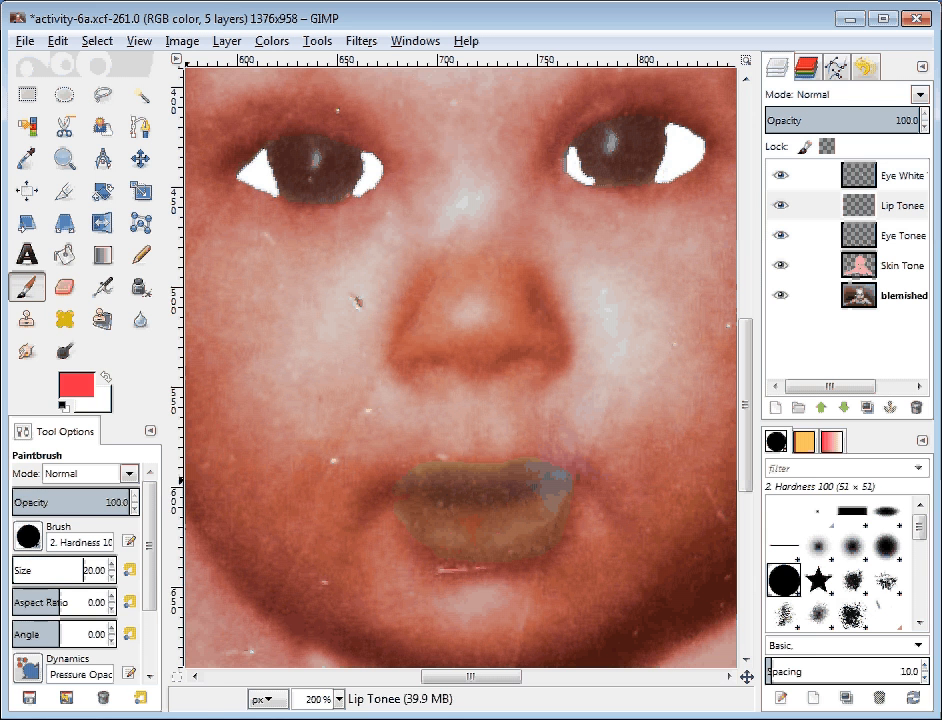
mouse_move(450, 511)
left_mouse_down()
mouse_move(540, 509)
mouse_move(455, 497)
mouse_move(530, 487)
mouse_move(542, 524)
mouse_move(481, 546)
mouse_move(428, 519)
mouse_move(418, 501)
mouse_move(434, 490)
mouse_move(420, 513)
mouse_move(441, 540)
mouse_move(491, 541)
mouse_move(543, 517)
mouse_move(558, 488)
left_mouse_up()
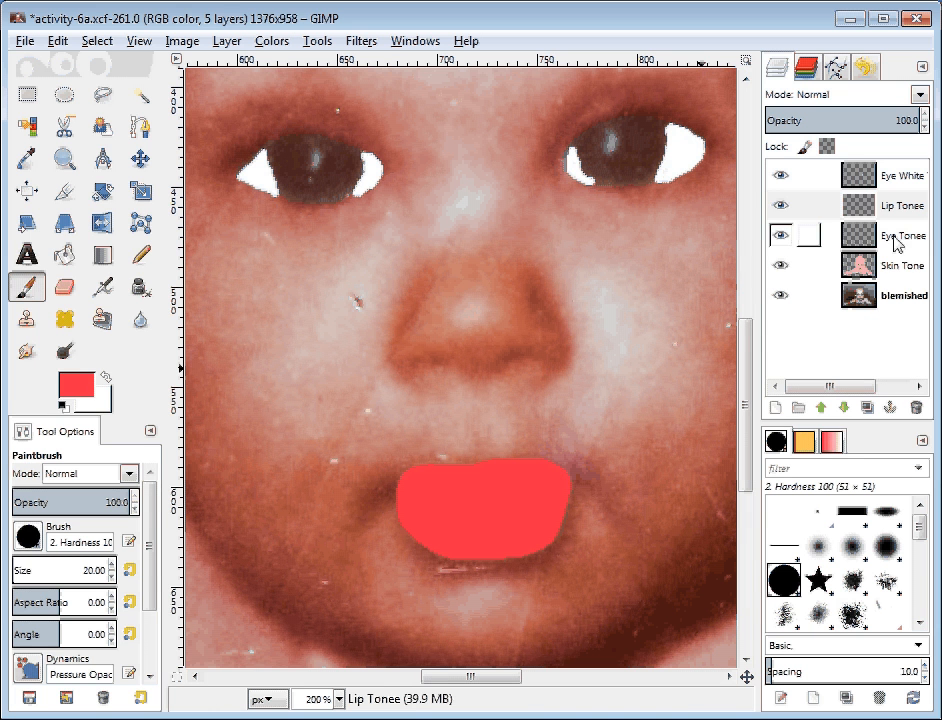
Step: Select the Eye Tonee layer and set the foreground colour to green
left_click(900, 240)
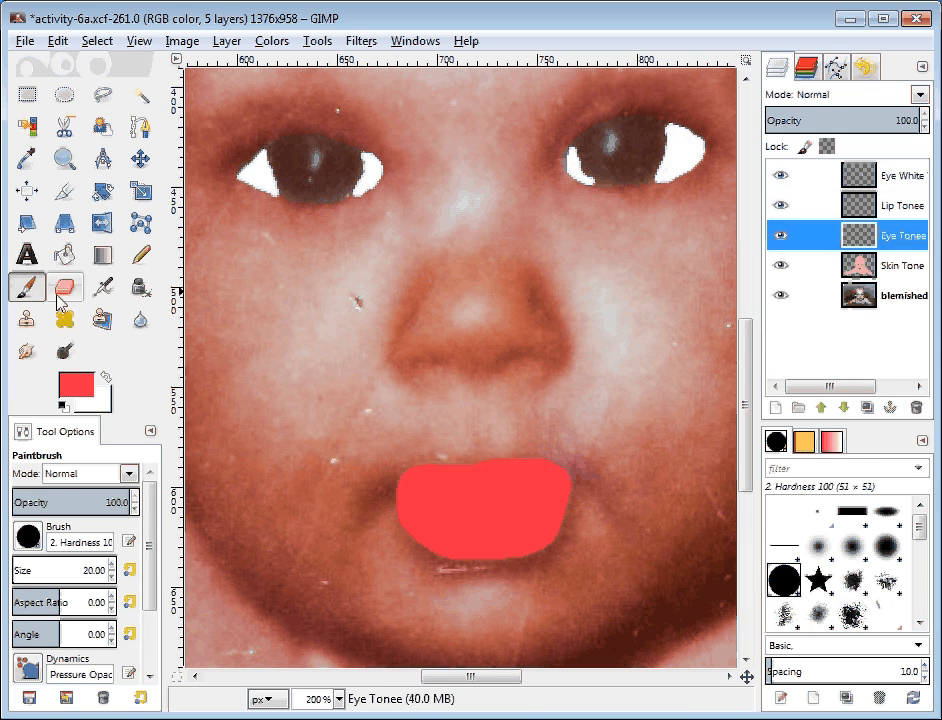
left_click(75, 384)
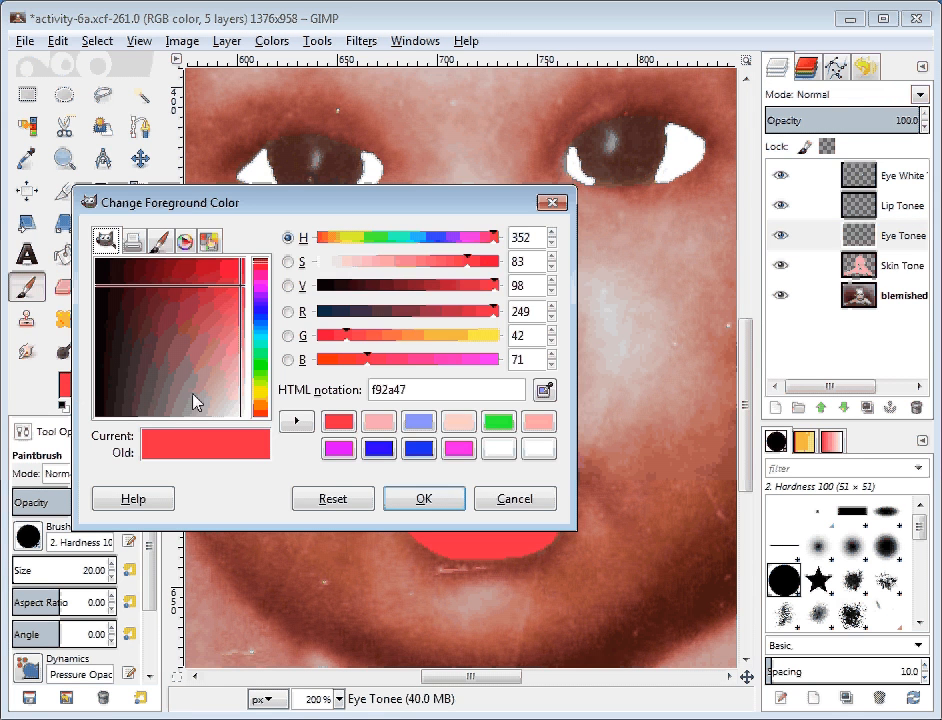
left_click(261, 371)
left_click_drag(260, 364, 256, 360)
left_click_drag(231, 278, 235, 268)
left_click(440, 495)
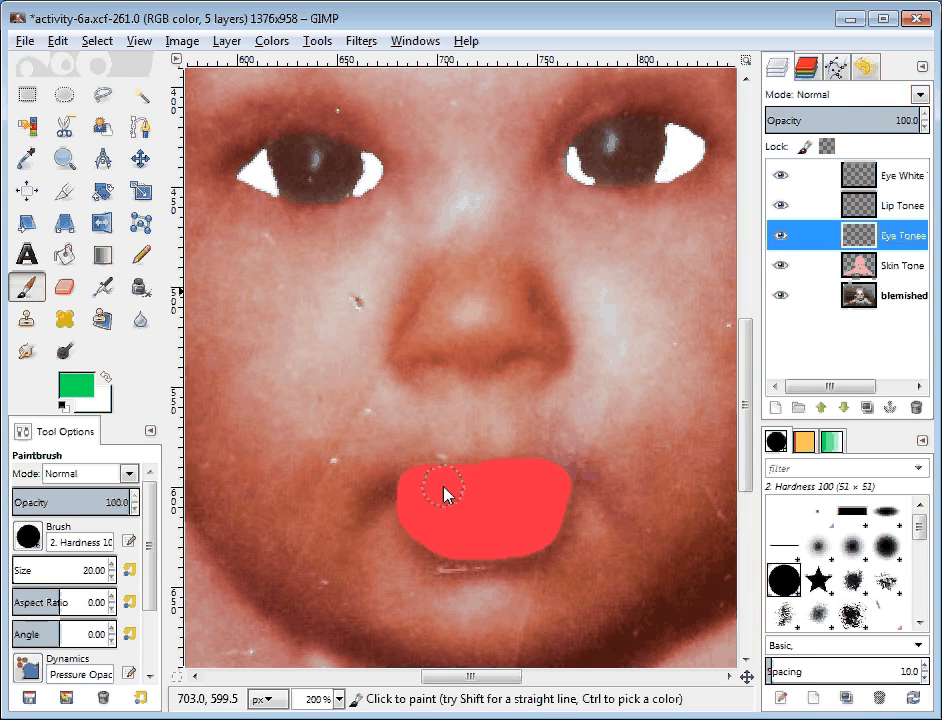
Step: Paint green over the left iris and start covering the right iris
left_click(298, 158)
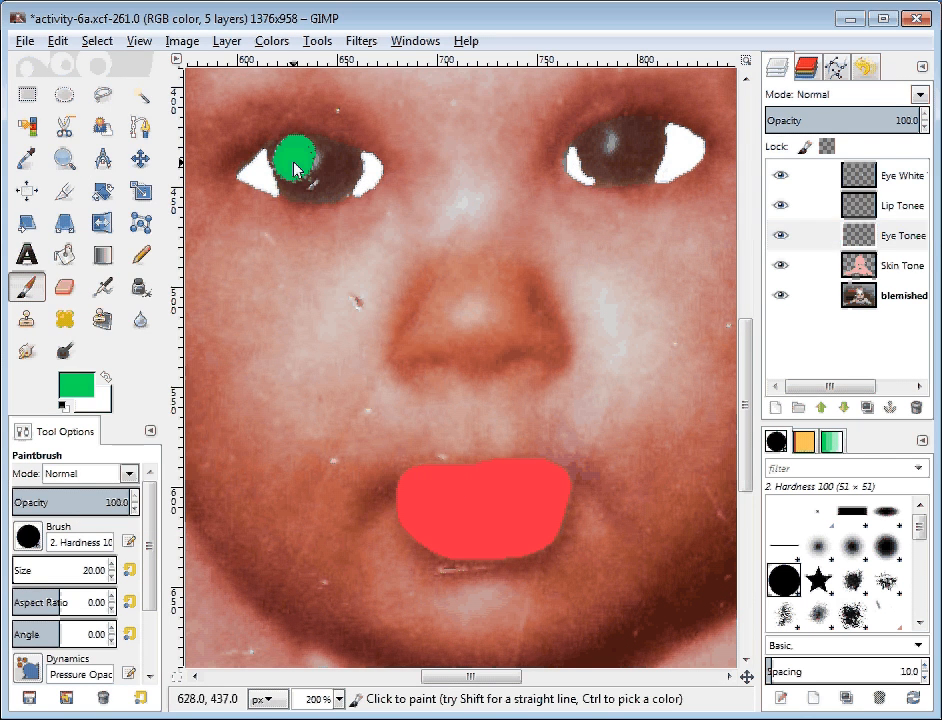
mouse_move(296, 161)
left_mouse_down()
mouse_move(321, 182)
mouse_move(336, 172)
mouse_move(326, 160)
mouse_move(291, 162)
mouse_move(297, 190)
mouse_move(334, 191)
mouse_move(338, 162)
left_mouse_up()
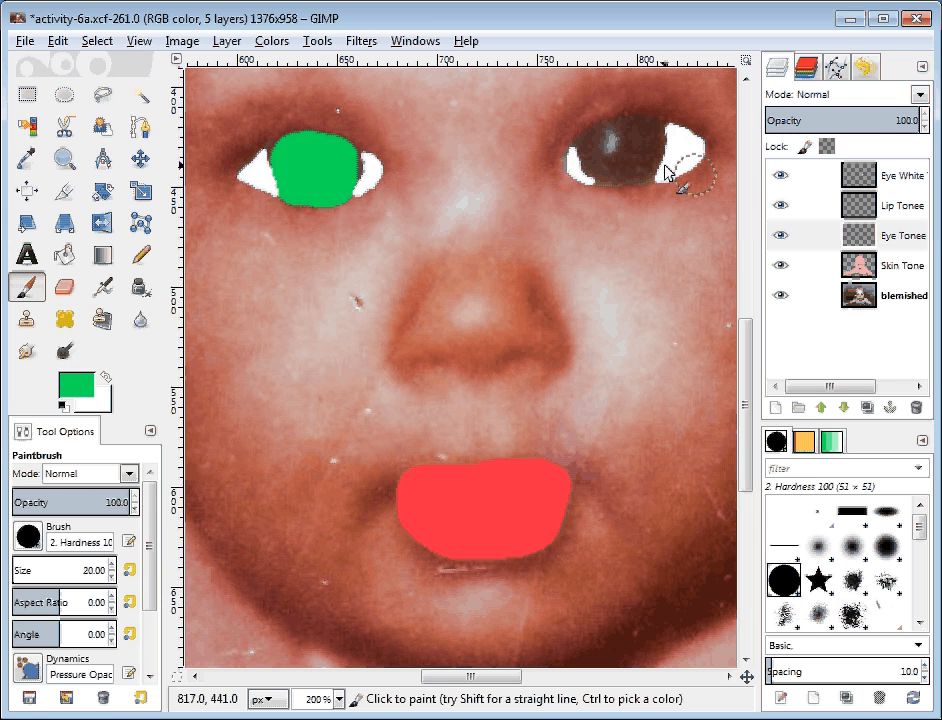
left_click(599, 149)
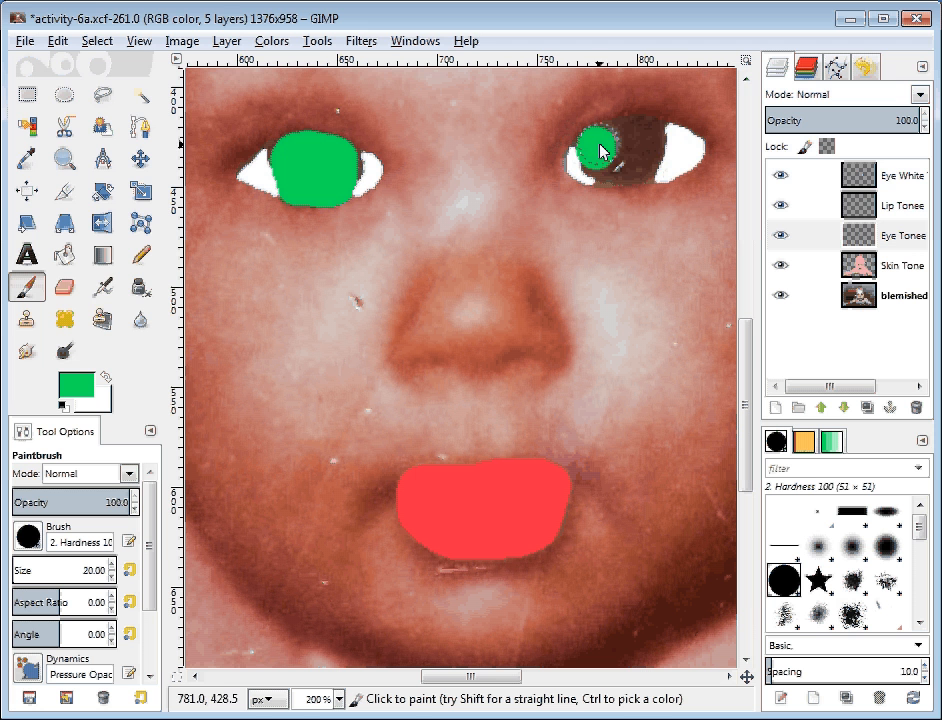
mouse_move(600, 150)
left_mouse_down()
mouse_move(635, 136)
mouse_move(650, 143)
mouse_move(642, 170)
mouse_move(638, 160)
mouse_move(599, 163)
left_mouse_up()
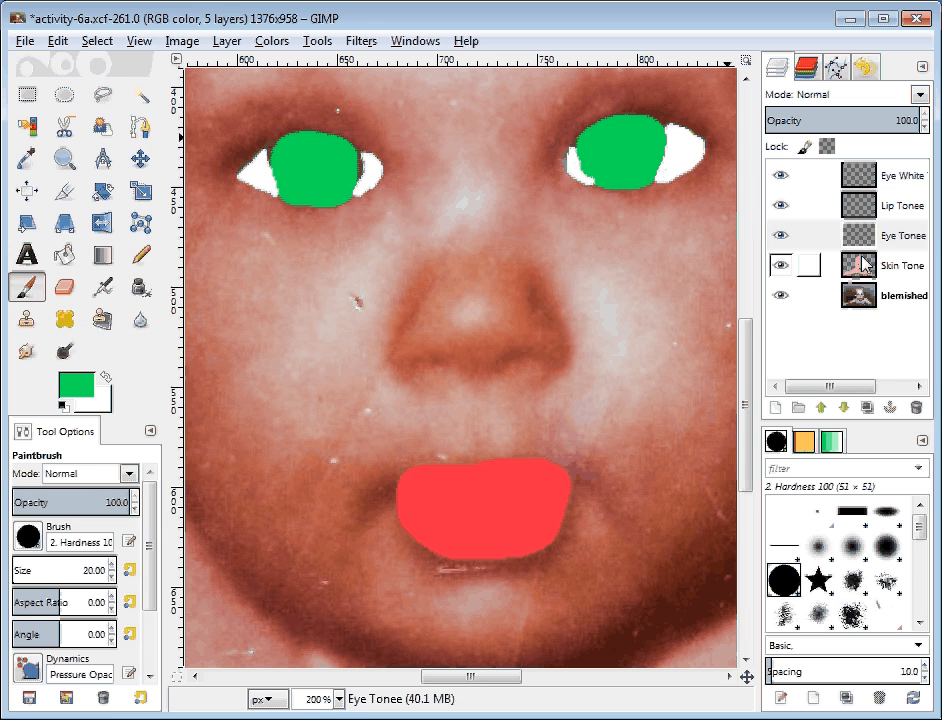
Step: Set the Eye White layer to Color mode and lower its opacity
left_click(889, 181)
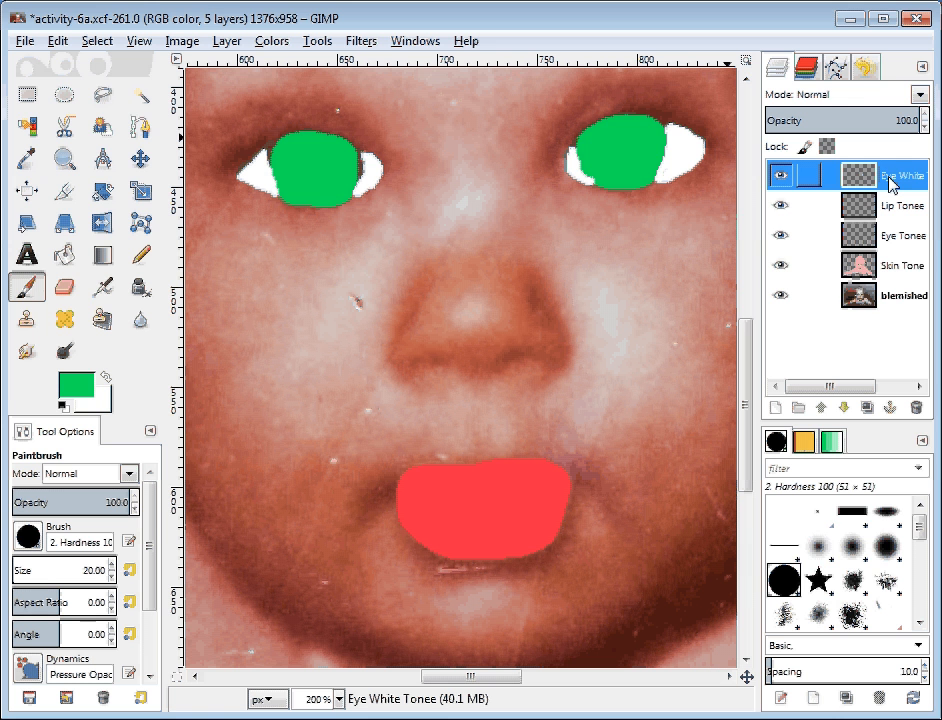
left_click(860, 97)
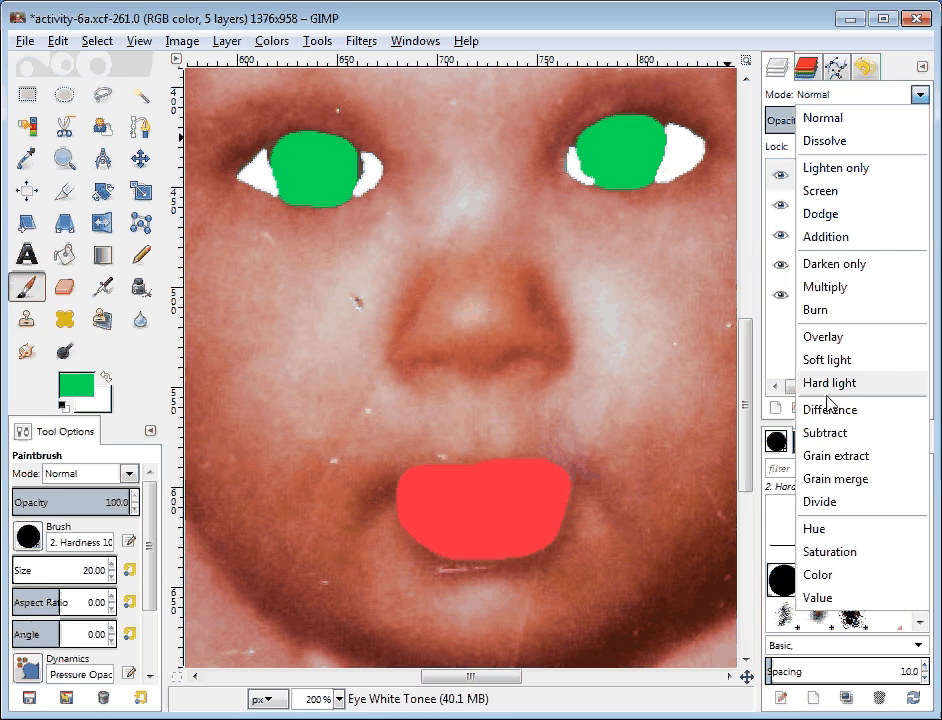
left_click(818, 574)
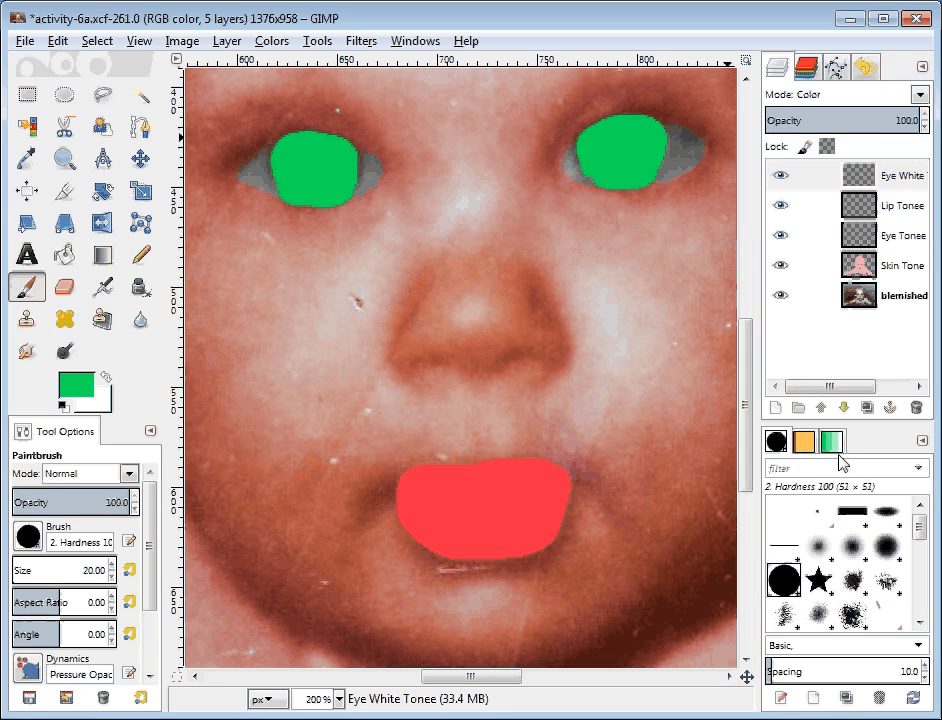
left_click_drag(880, 122, 823, 120)
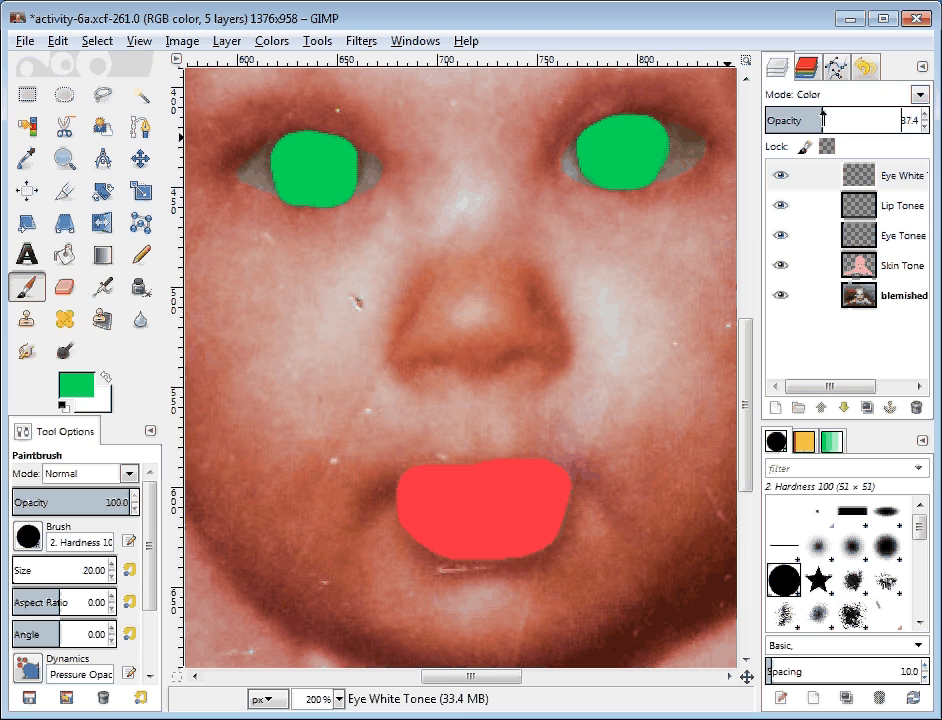
Step: Set the Lip Tonee layer to Color mode at about 36.1% opacity
left_click(901, 207)
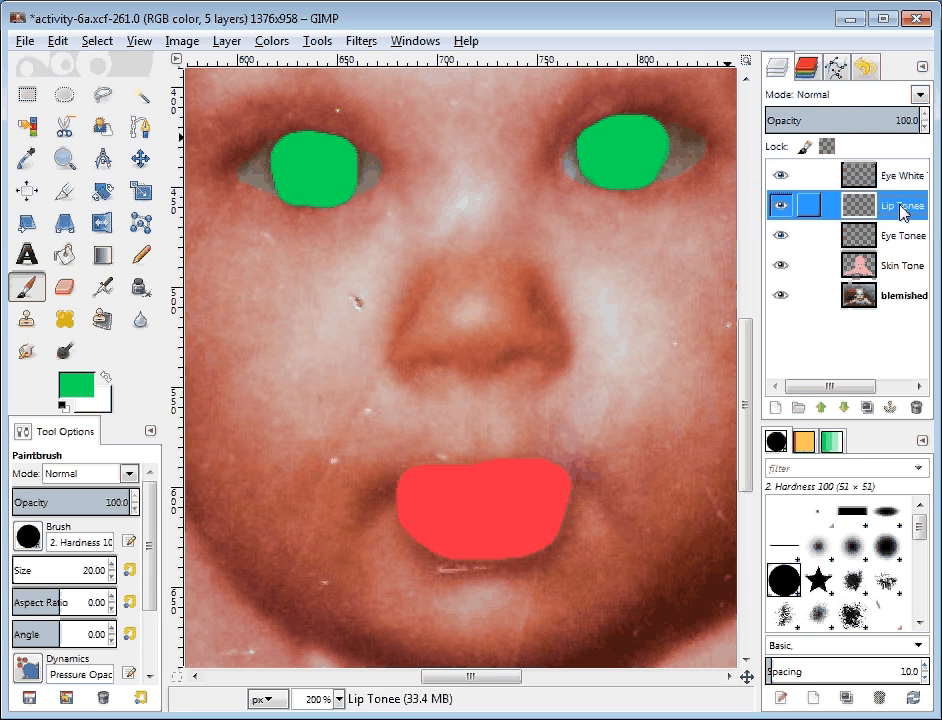
left_click(854, 98)
left_click(805, 572)
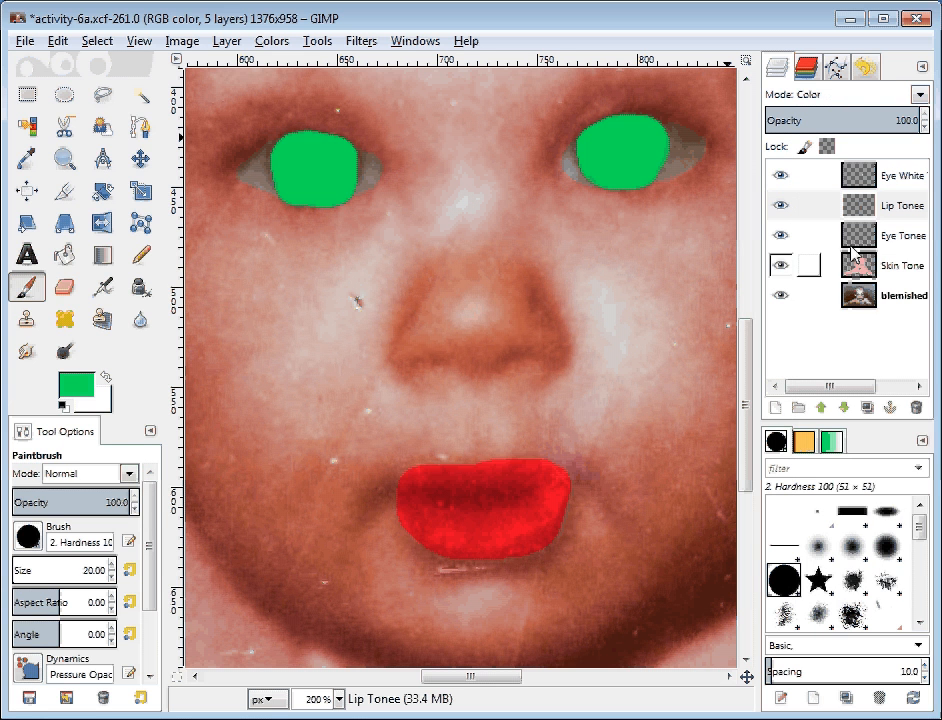
left_click(839, 120)
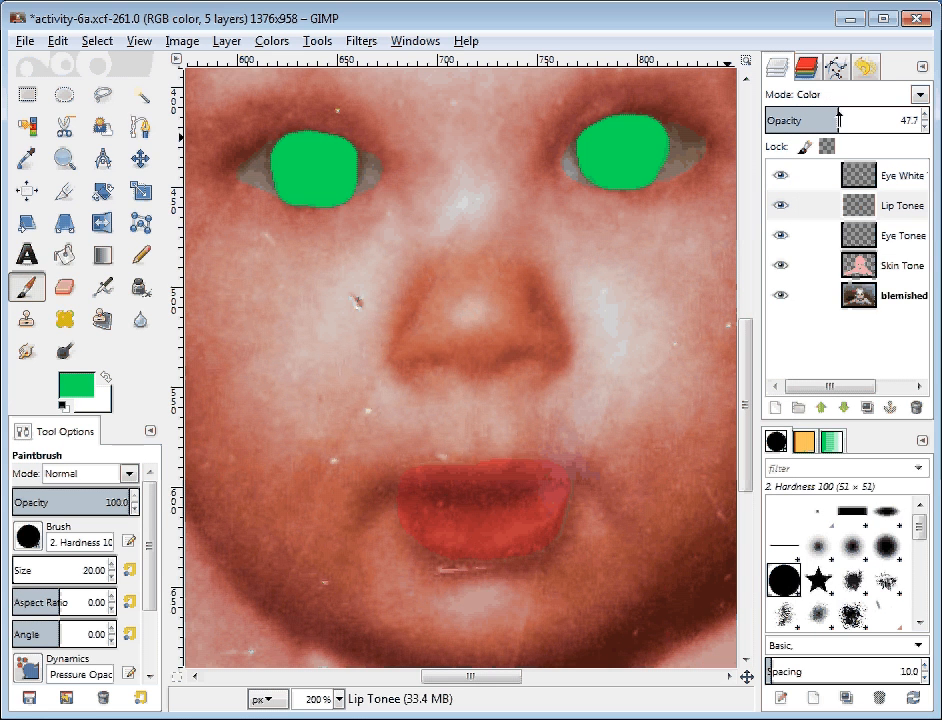
left_click(827, 120)
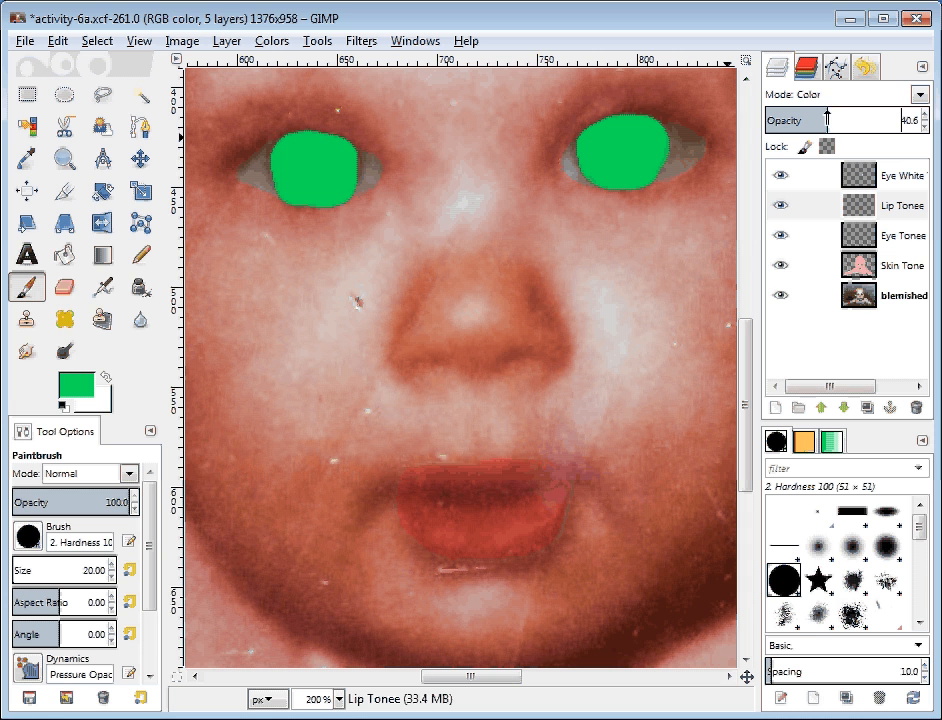
left_click(821, 120)
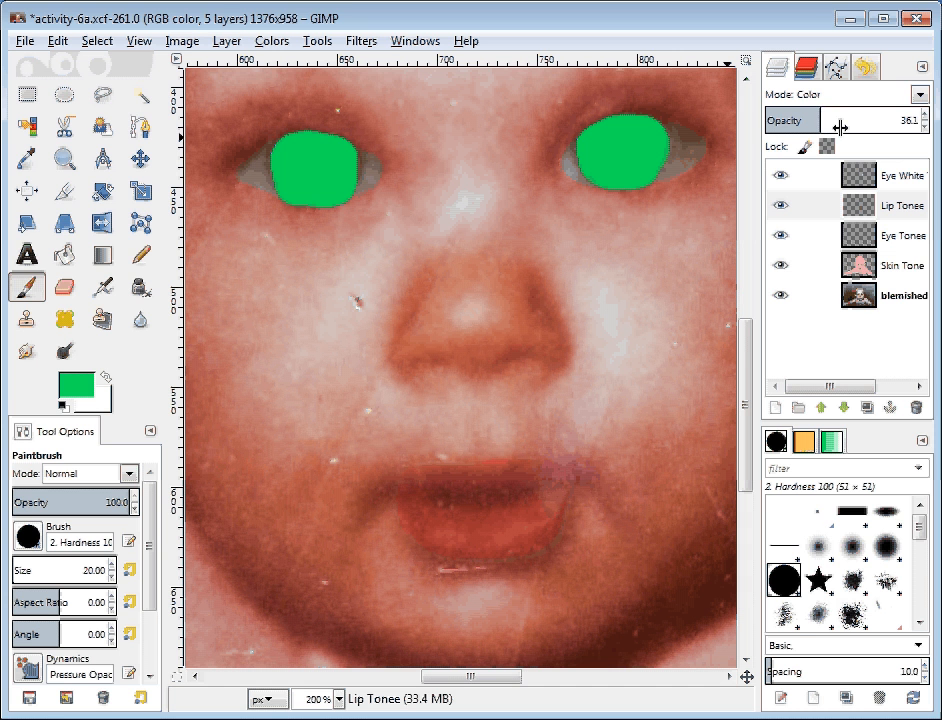
Step: Set the Eye Tonee layer to Color mode and fade its green tint with much lower opacity
left_click(897, 235)
left_click(918, 94)
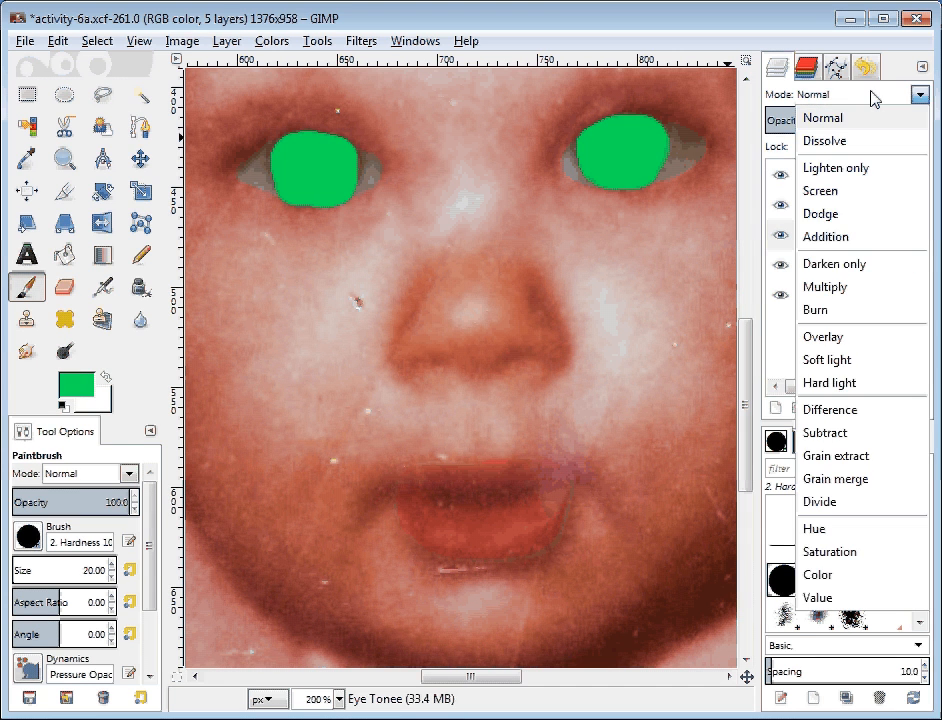
left_click(818, 574)
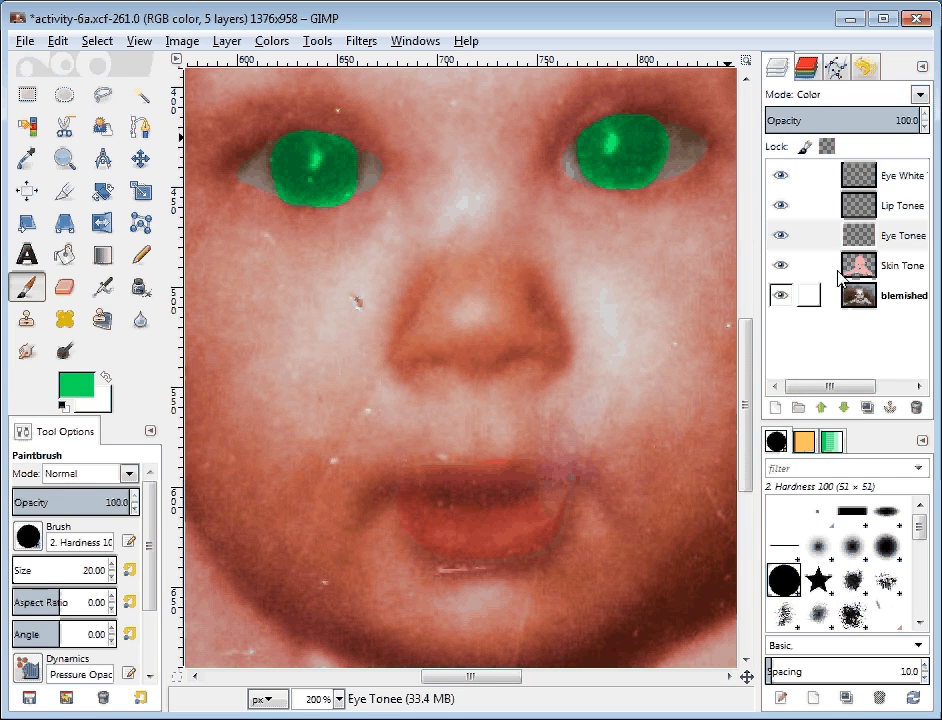
left_click(829, 116)
left_click_drag(829, 112, 789, 120)
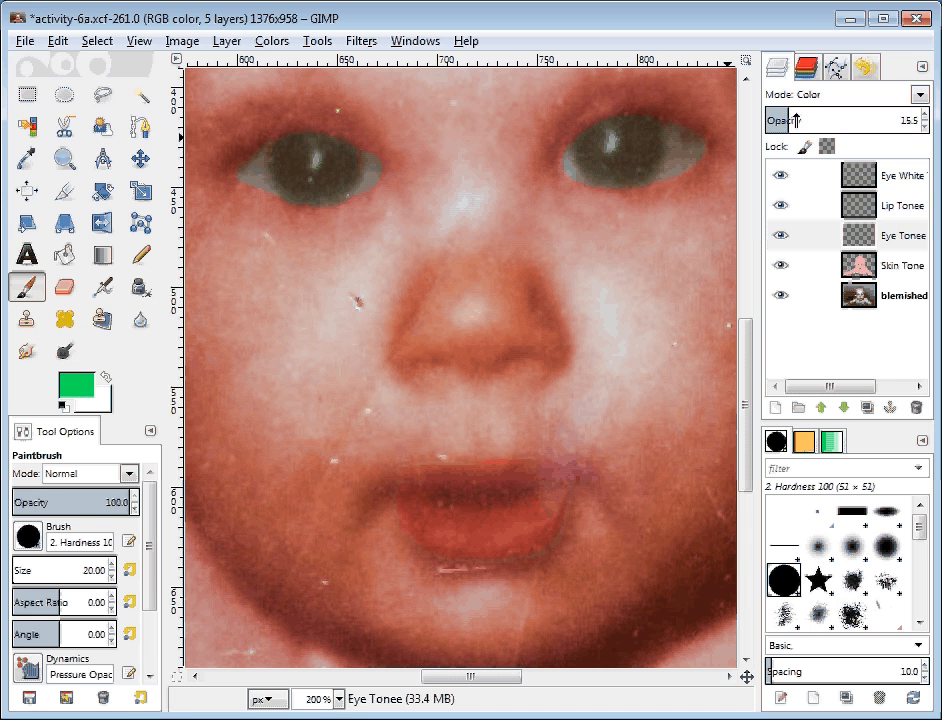
Step: Fine-tune Lip Tonee opacity to 34.2% and choose the 2. Hardness 050 brush
left_click(890, 206)
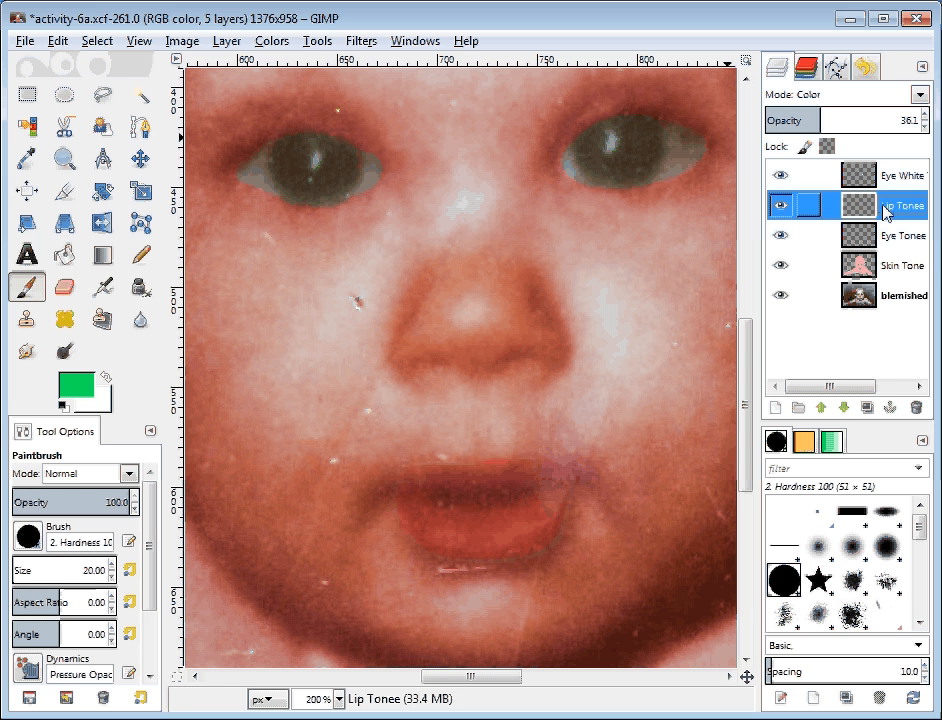
left_click(811, 118)
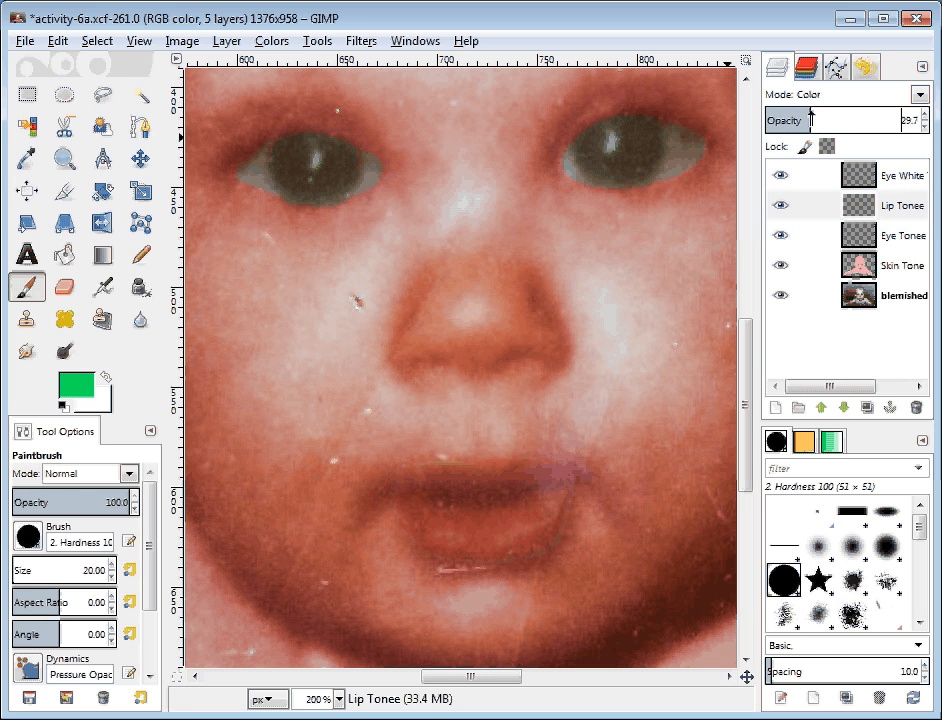
left_click_drag(811, 118, 818, 118)
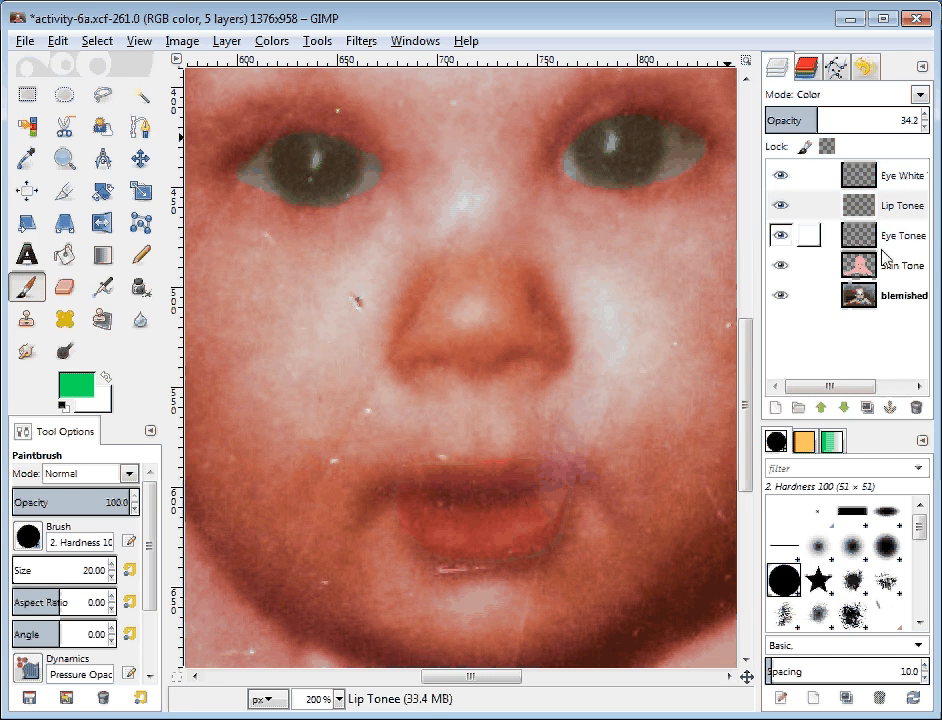
left_click(899, 210)
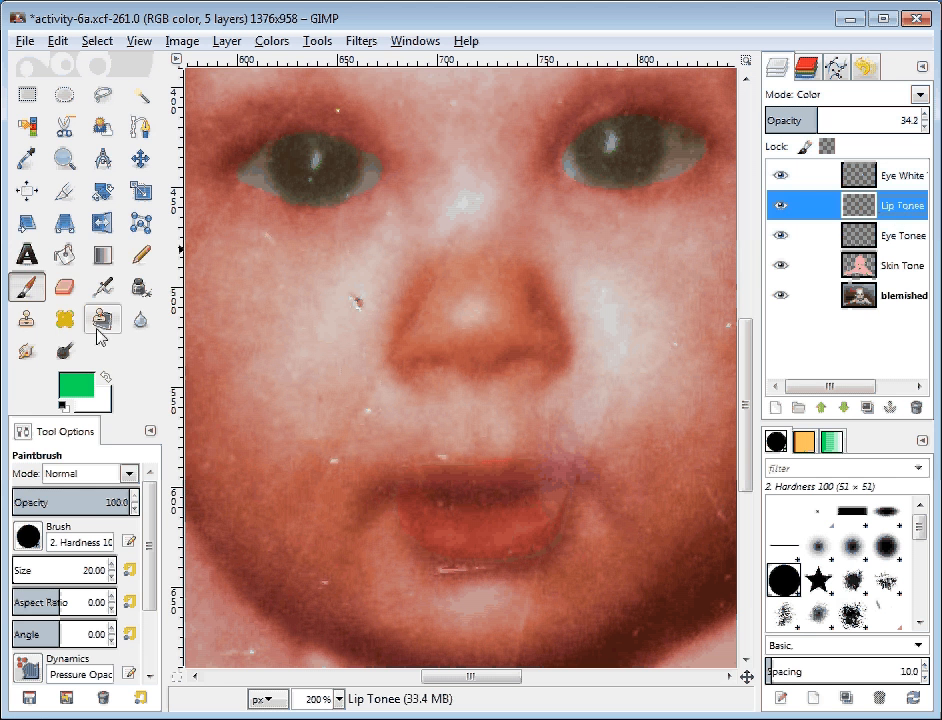
left_click(29, 538)
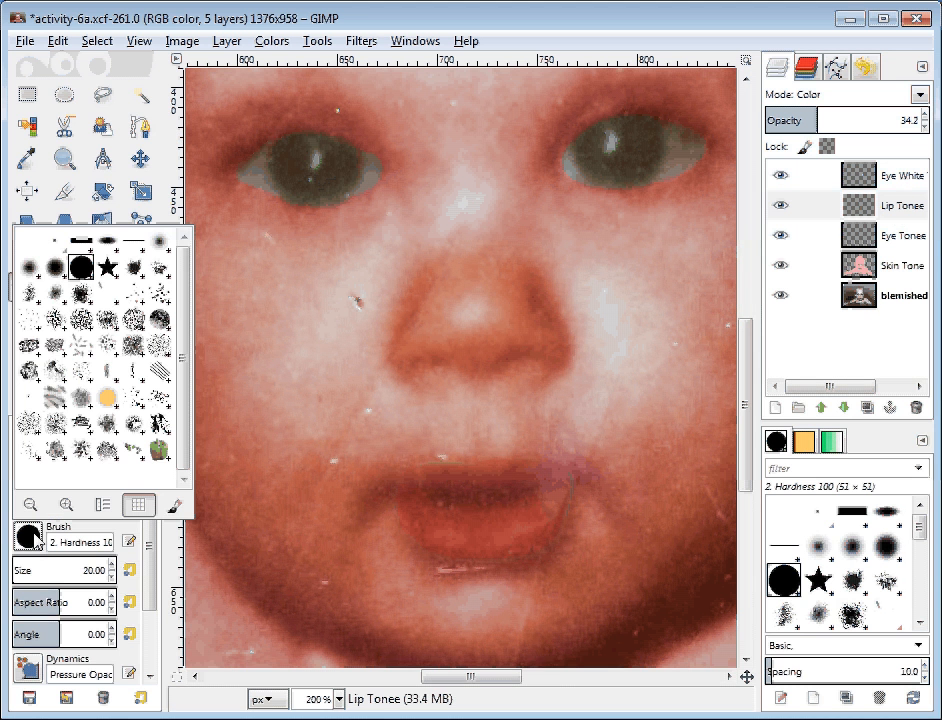
left_click(38, 271)
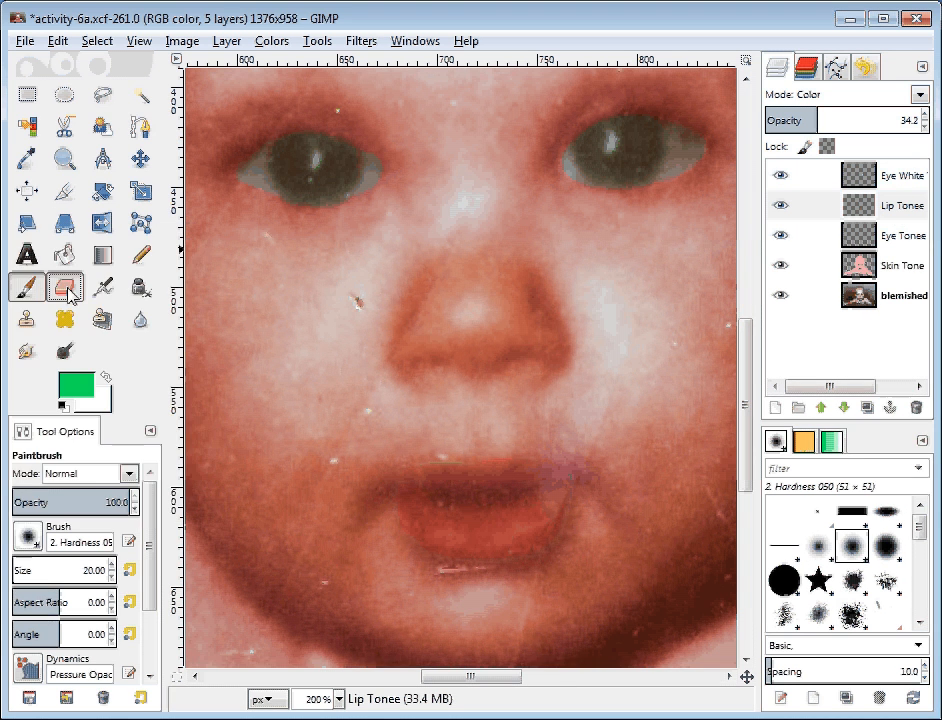
Step: Erase the stray lip colour past the left mouth corner and along the lower and upper lip edges
left_click(68, 289)
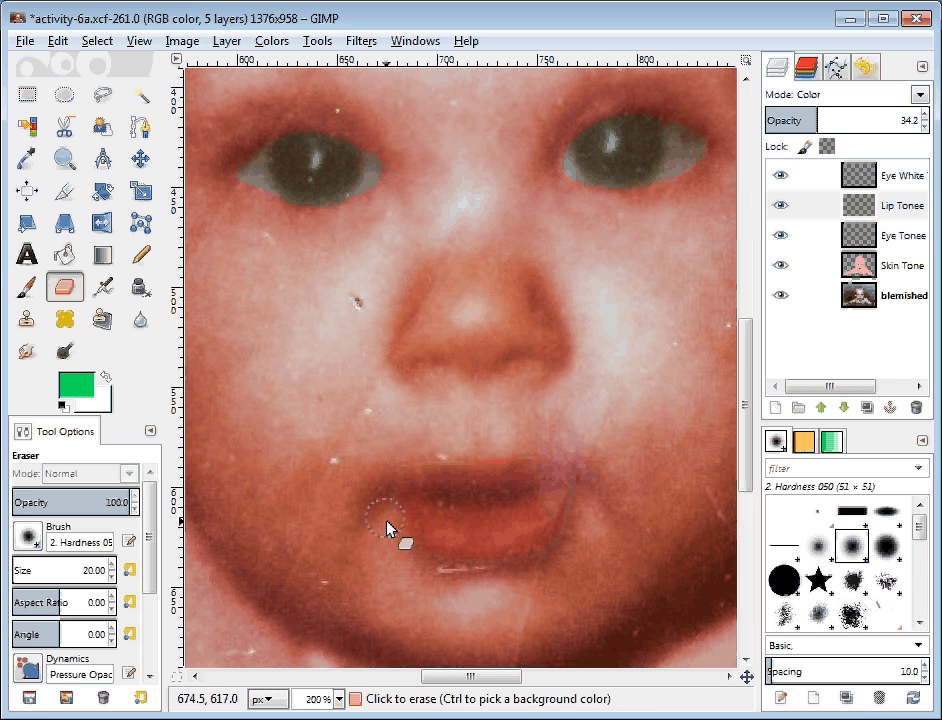
mouse_move(387, 522)
left_mouse_down()
mouse_move(367, 491)
mouse_move(445, 566)
left_mouse_up()
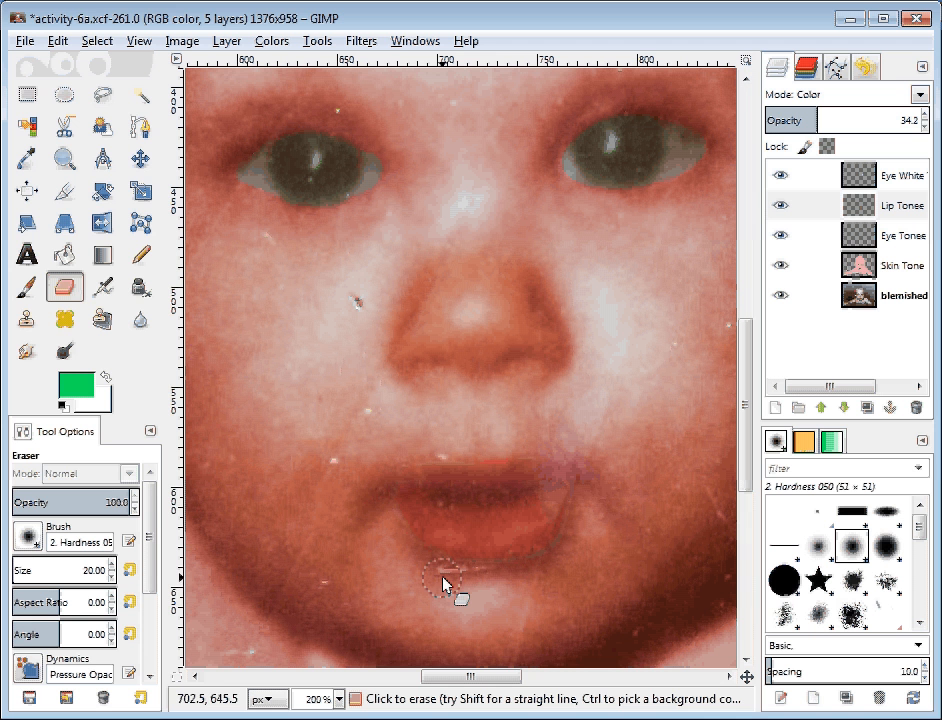
mouse_move(442, 577)
left_mouse_down()
mouse_move(577, 483)
mouse_move(456, 428)
left_mouse_up()
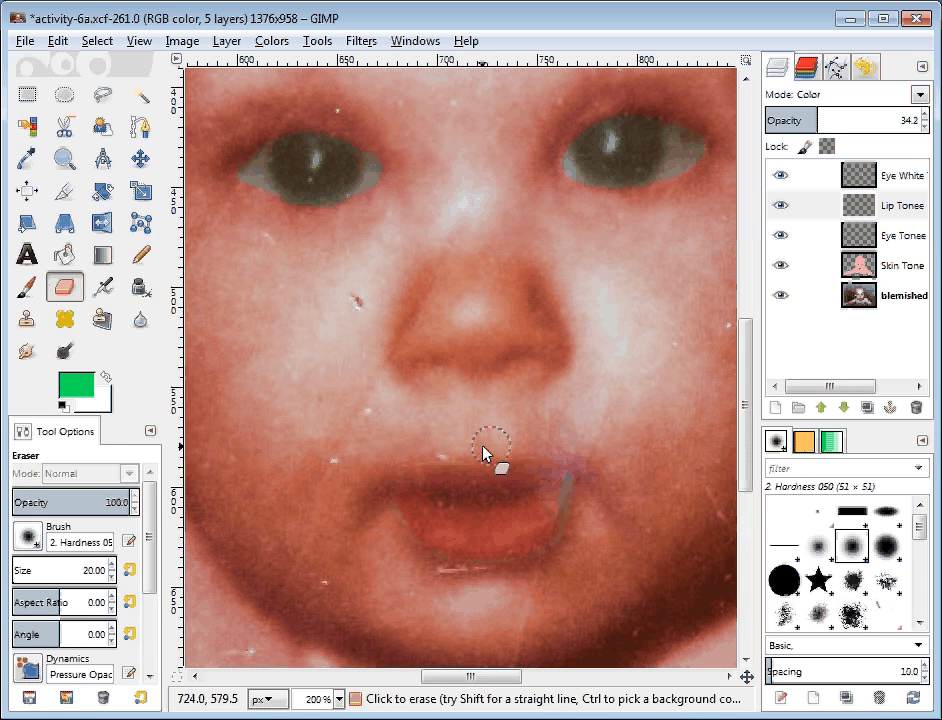
left_click_drag(527, 450, 477, 455)
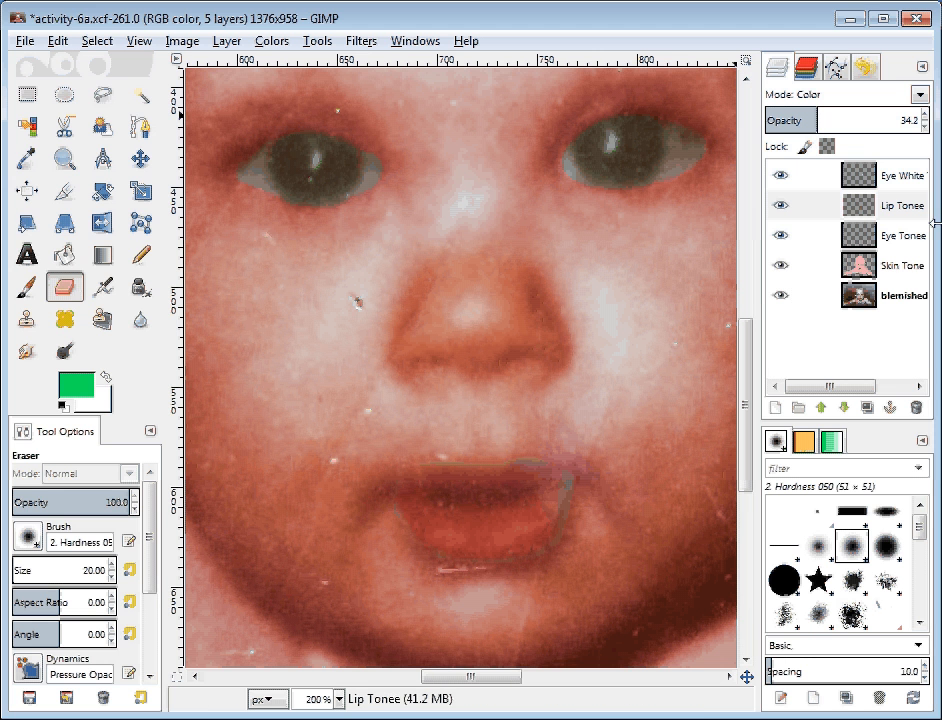
left_click(903, 207)
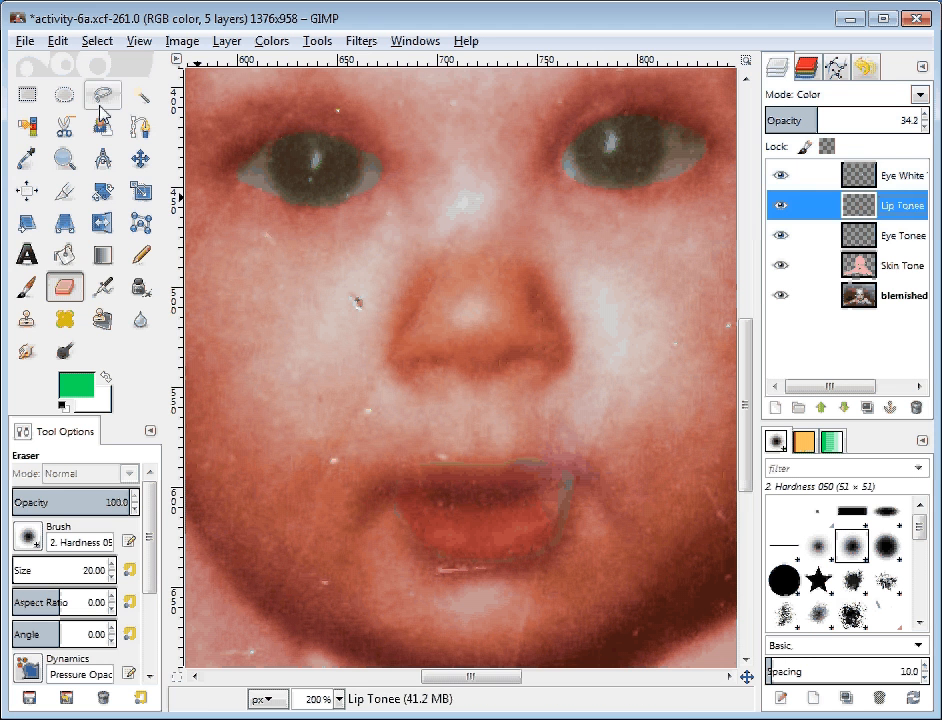
Step: Sample the lower lip's red and paint it over the upper lip on Lip Tonee
left_click(30, 162)
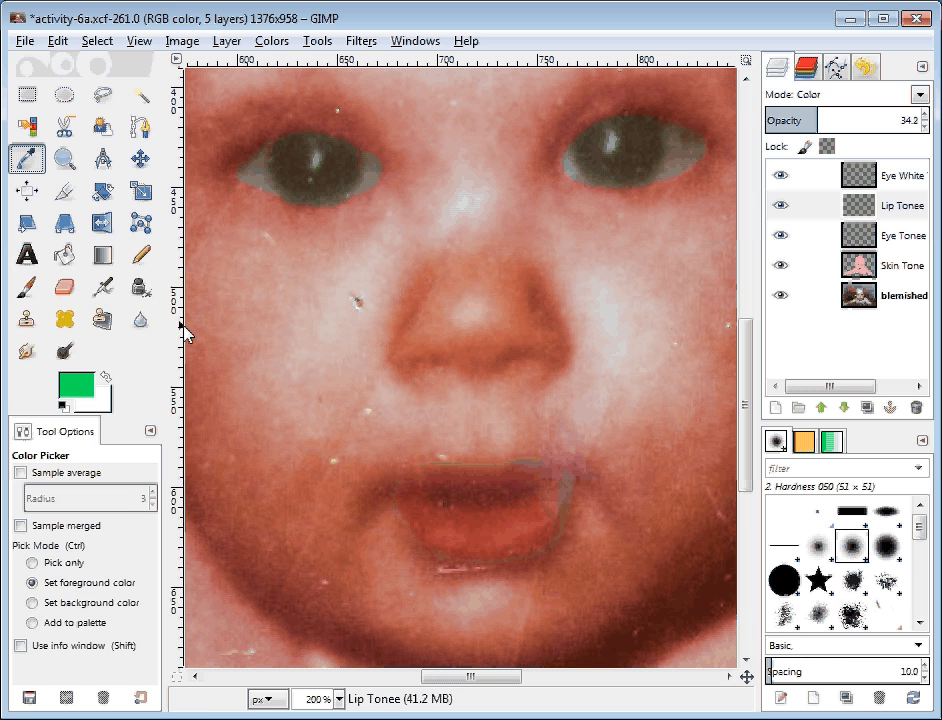
left_click(509, 525)
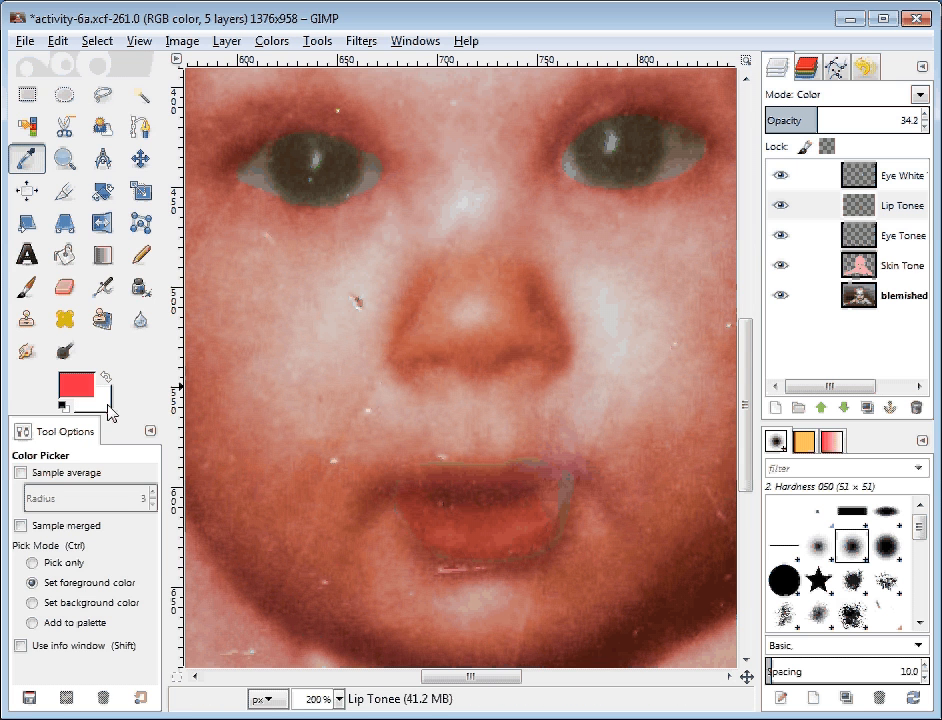
left_click(27, 287)
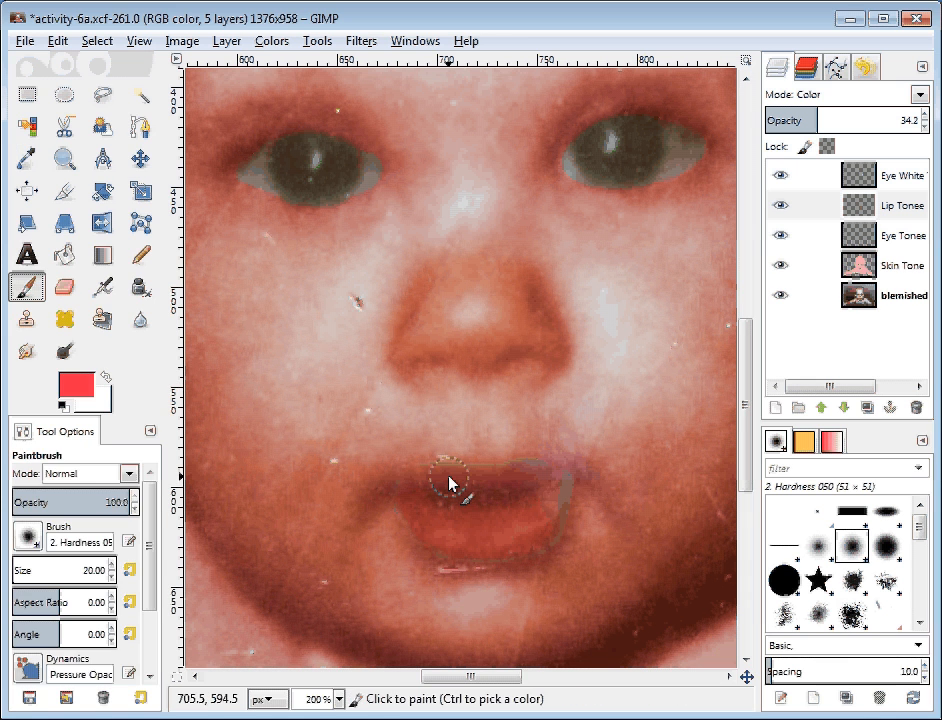
mouse_move(460, 477)
left_mouse_down()
mouse_move(422, 474)
mouse_move(456, 479)
left_mouse_up()
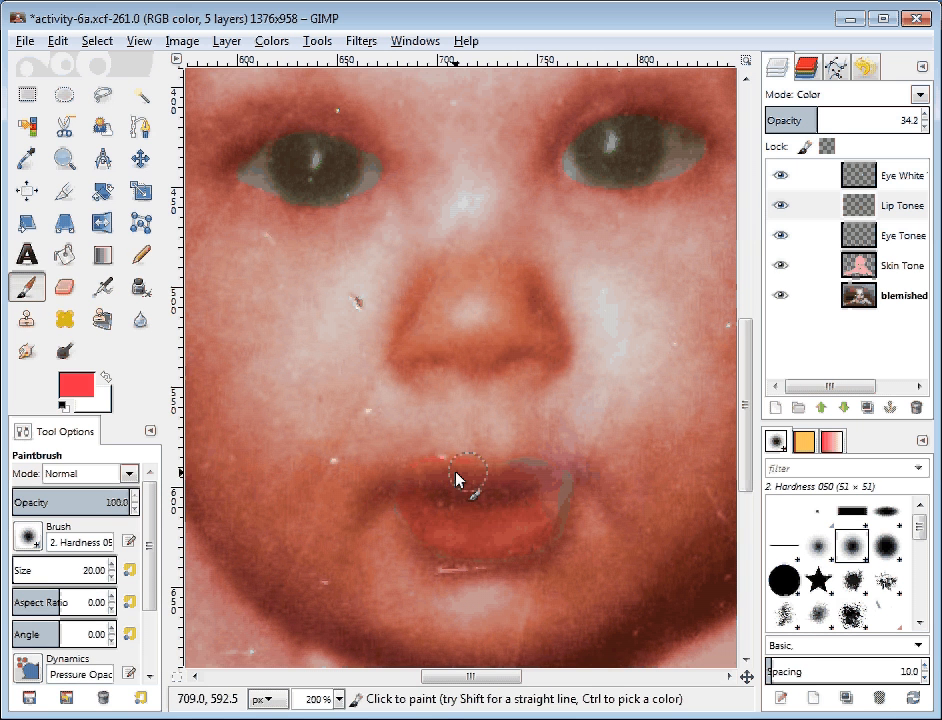
key("ctrl")
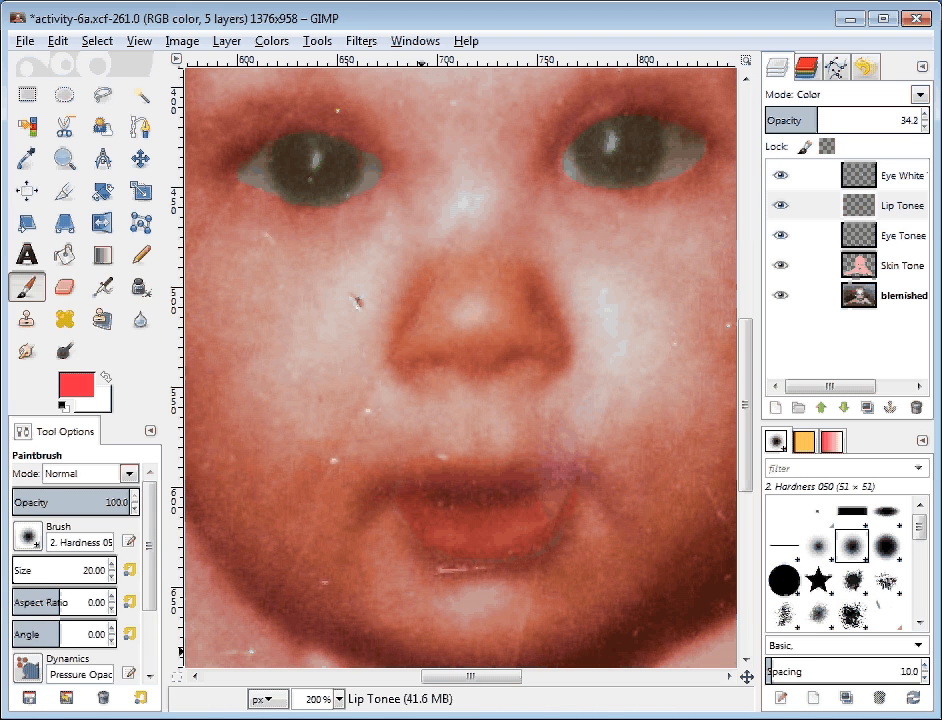
Step: Zoom to 100% and lower the Lip Tonee layer's opacity to 27.1
left_click(341, 700)
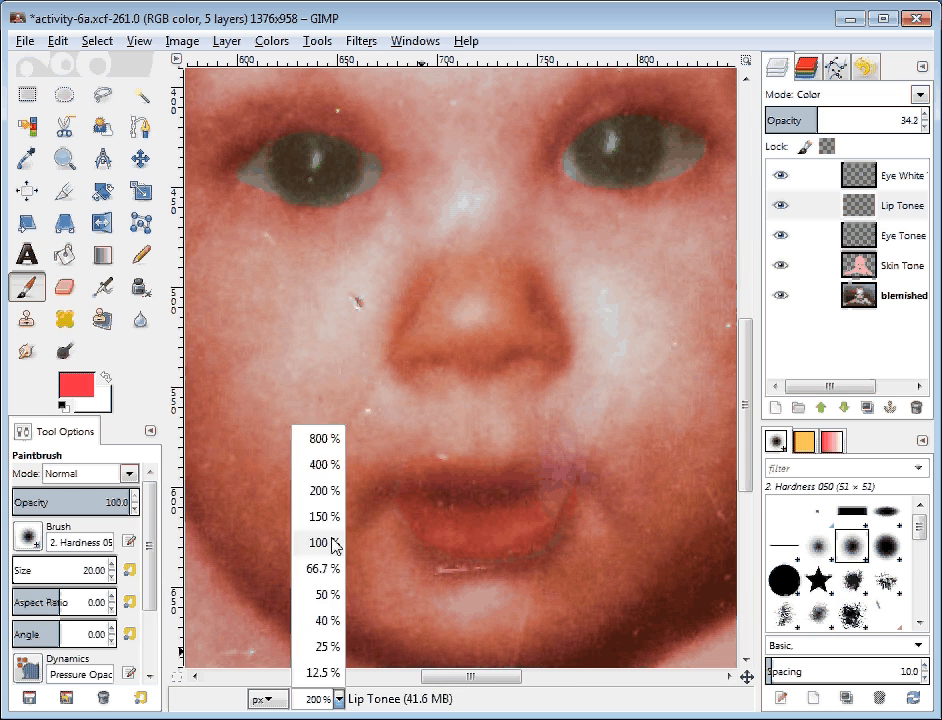
left_click(318, 542)
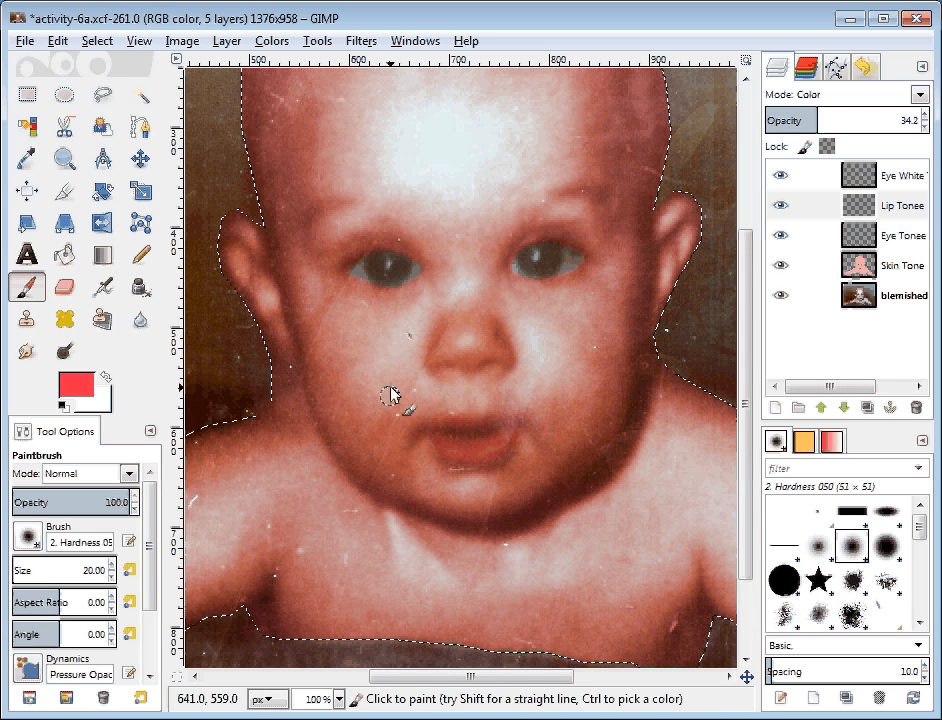
left_click(805, 236)
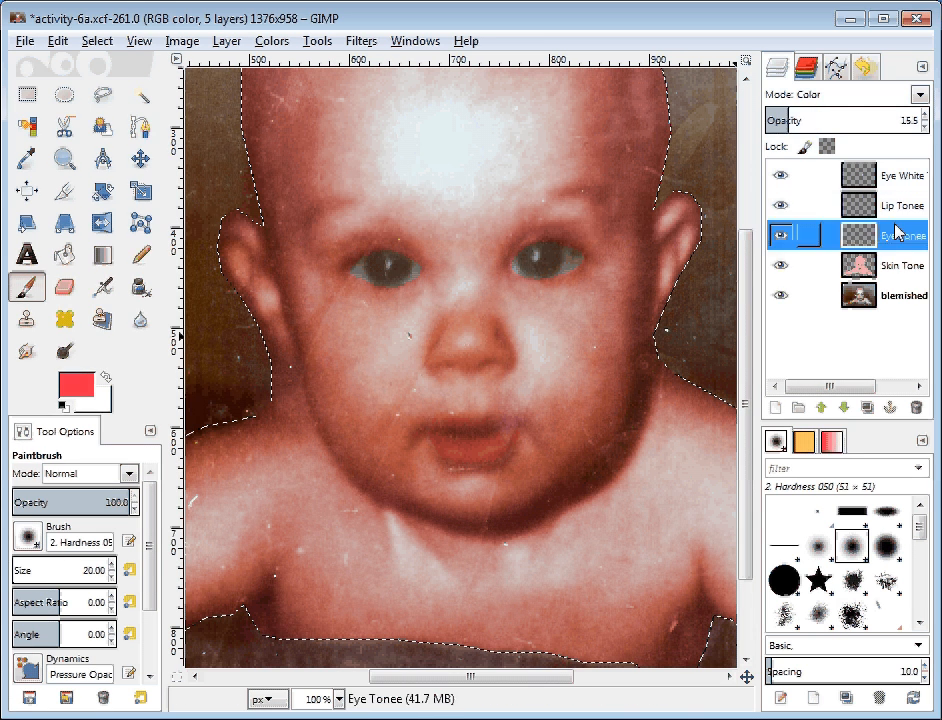
left_click(878, 205)
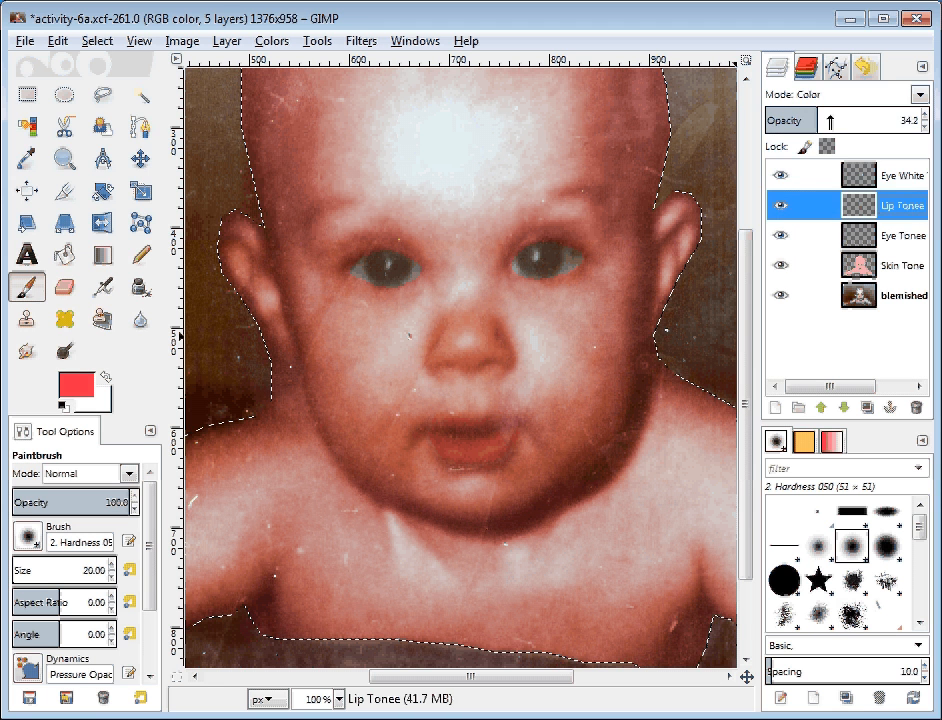
left_click_drag(829, 121, 807, 119)
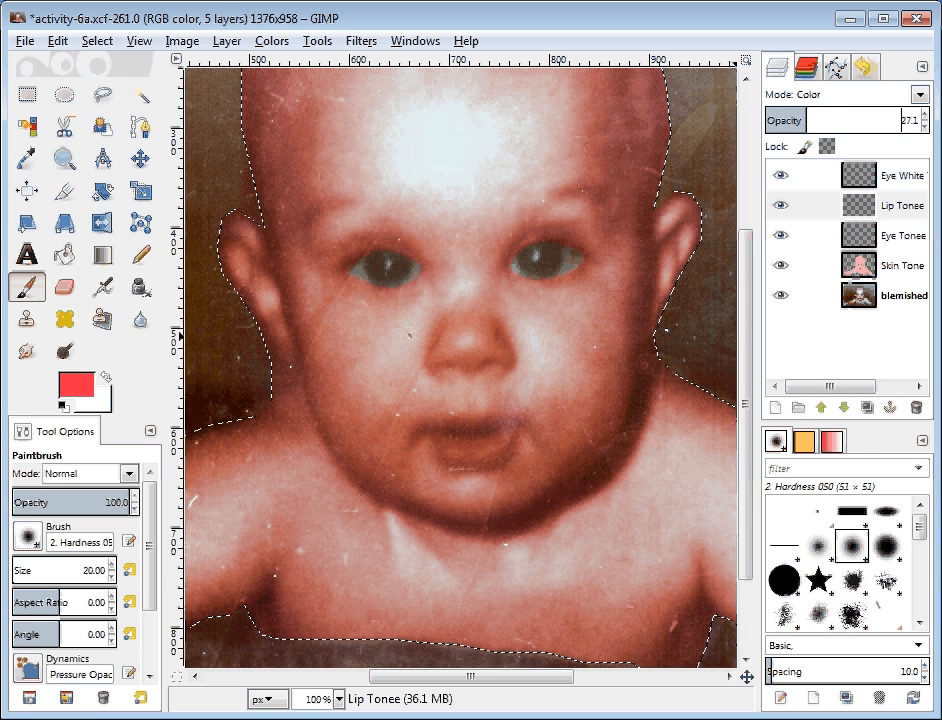
Step: Raise the Skin Tone layer's opacity to 42.6
left_click(895, 267)
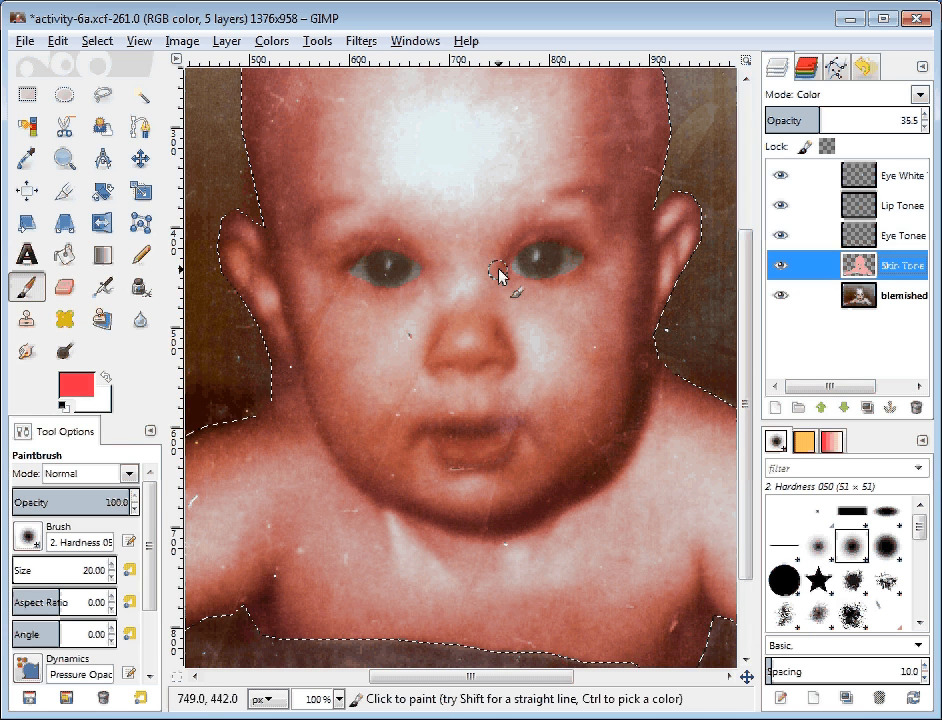
left_click_drag(812, 120, 830, 120)
left_click(888, 268)
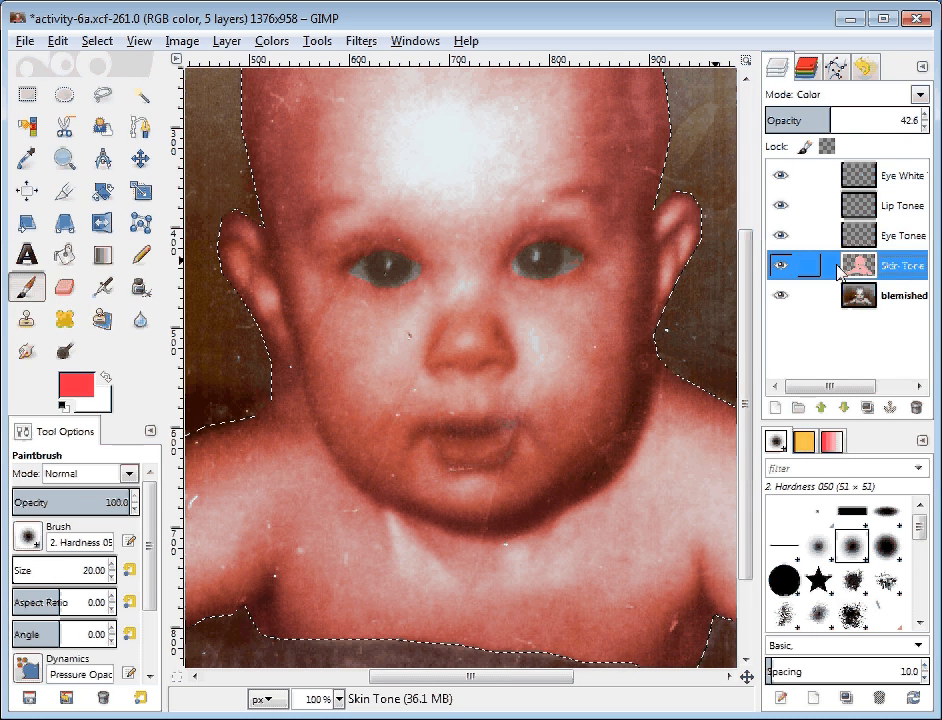
Step: Sample the forehead's light pink and warm the foreground colour to f6b7b2
key("o")
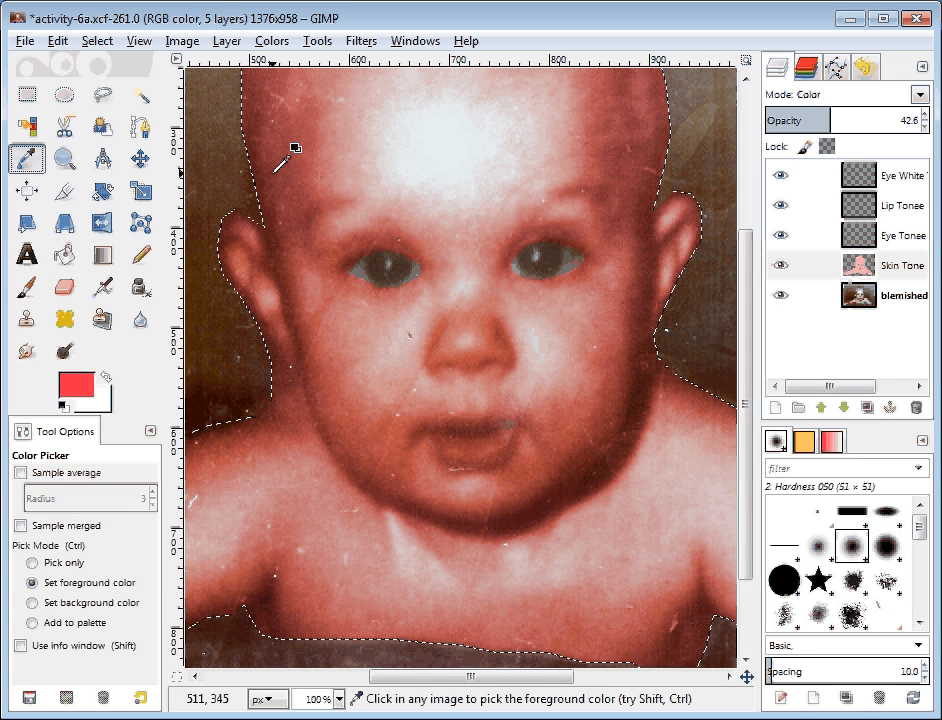
left_click(380, 205)
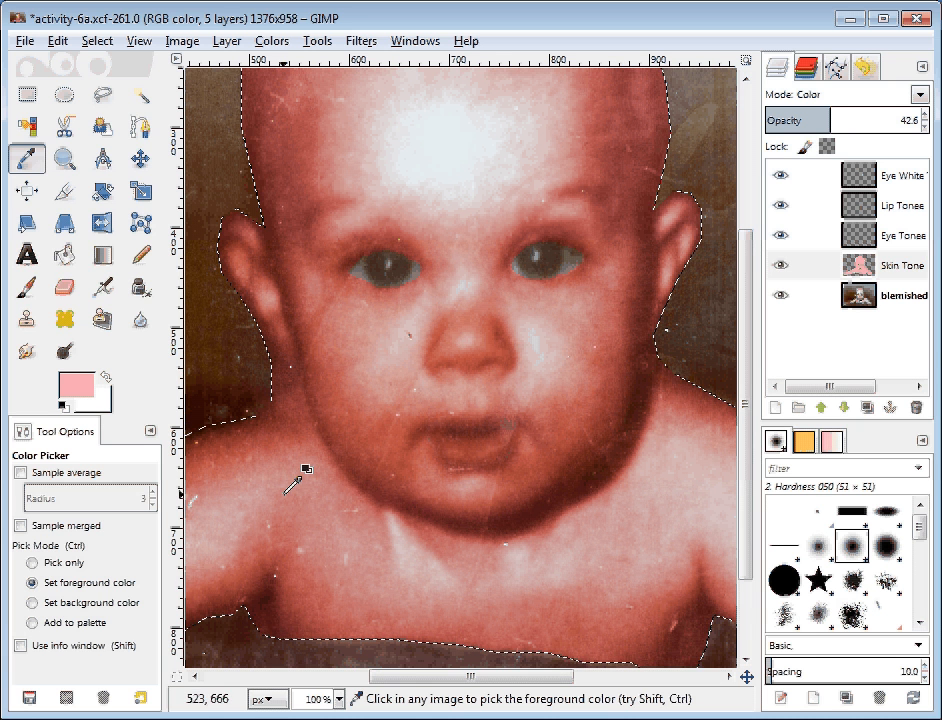
left_click(875, 266)
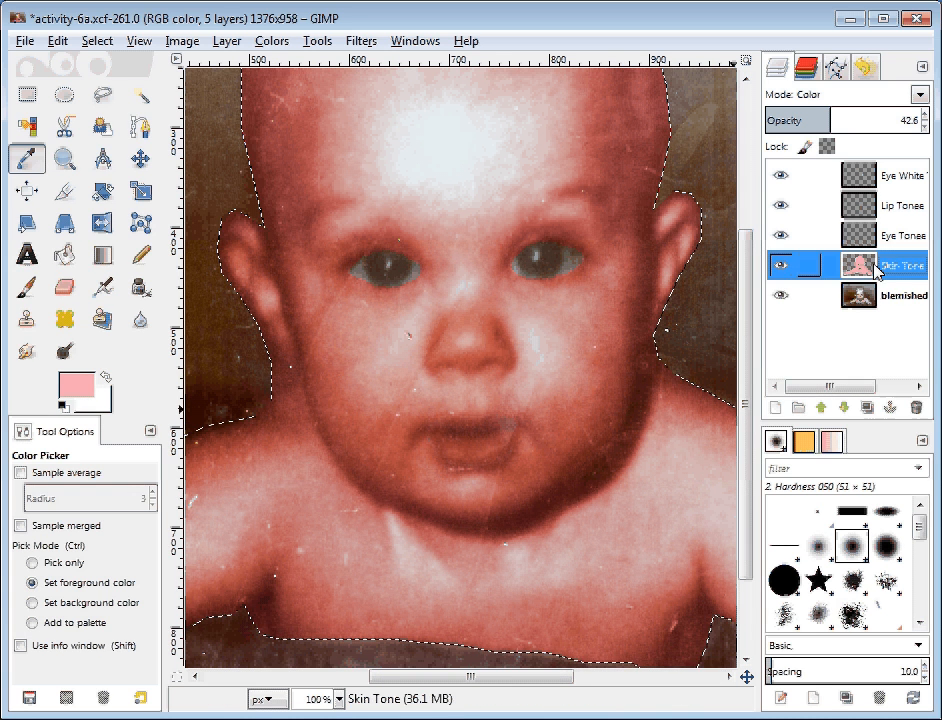
left_click(74, 384)
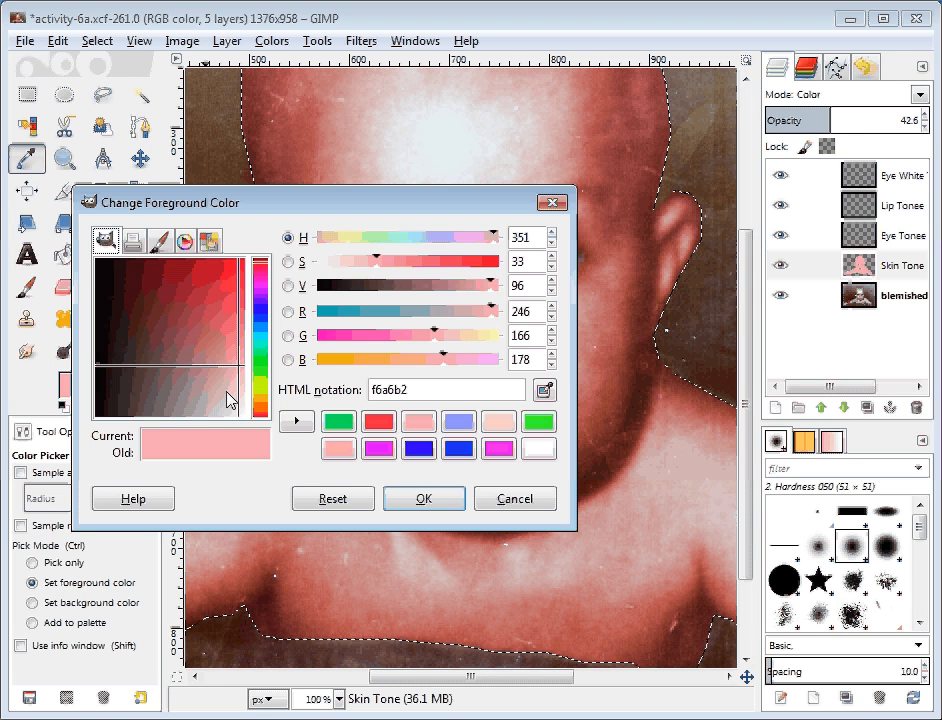
mouse_move(433, 333)
left_mouse_down()
mouse_move(440, 347)
mouse_move(450, 341)
left_mouse_up()
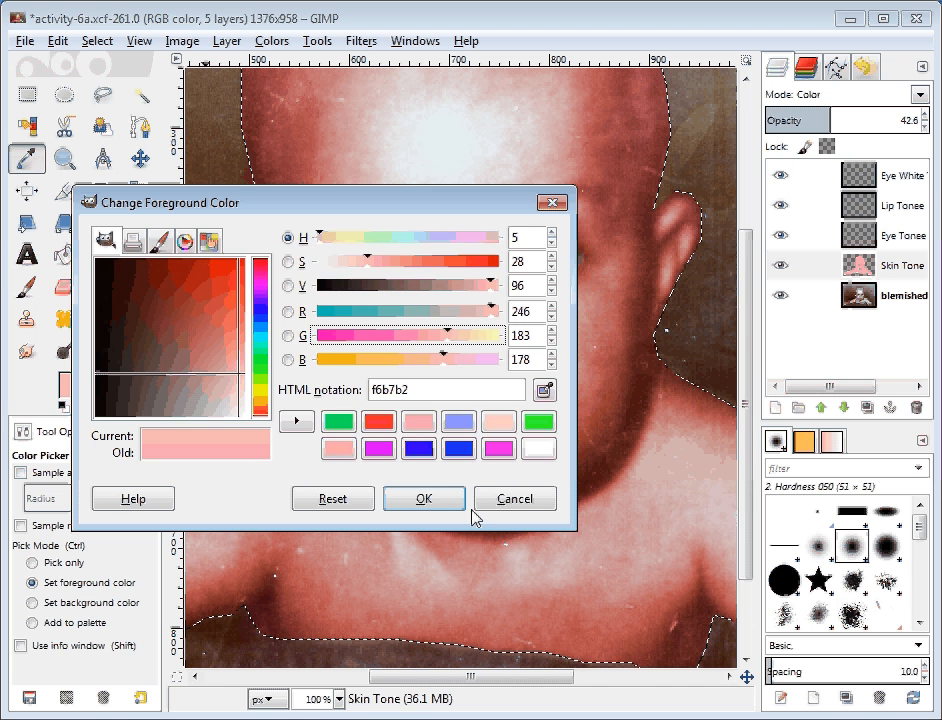
left_click(435, 511)
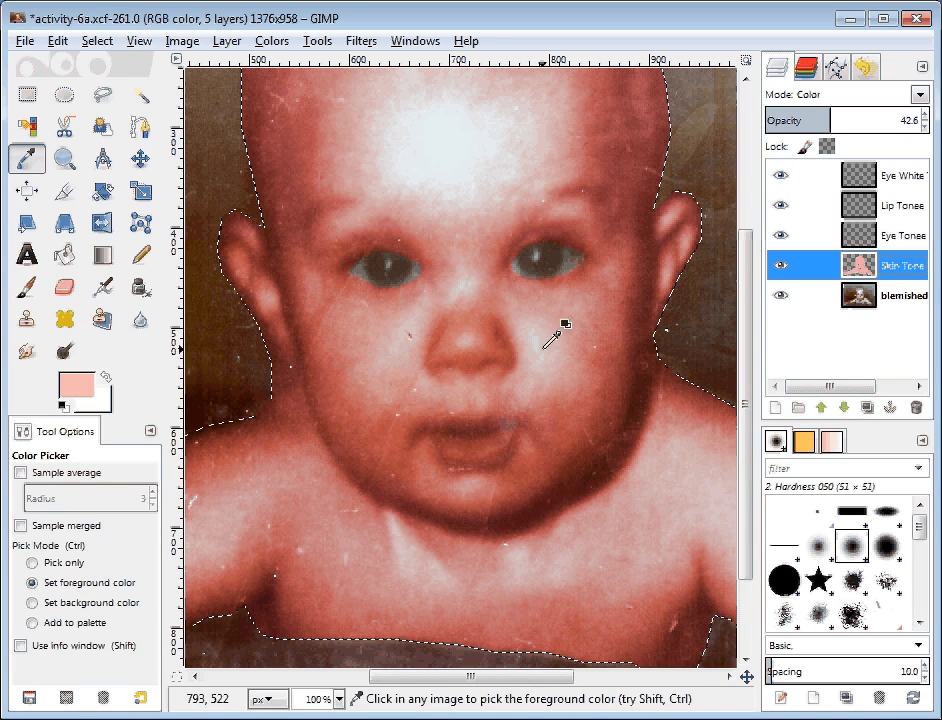
Step: Bucket-fill the Skin Tone layer with the warmer pink and set its opacity to 31.0
left_click(62, 256)
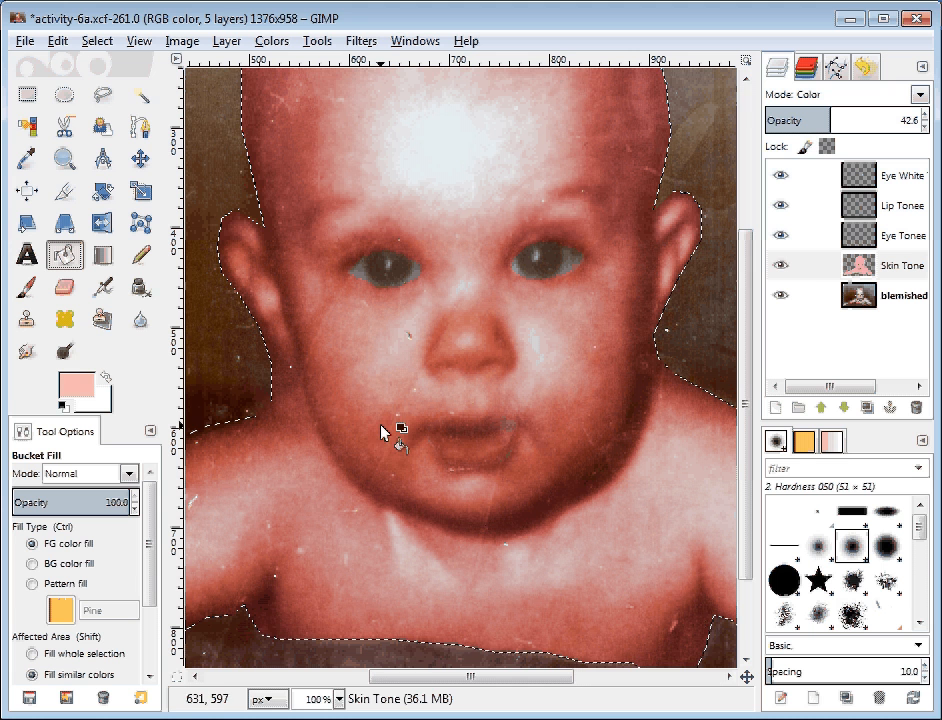
left_click(381, 428)
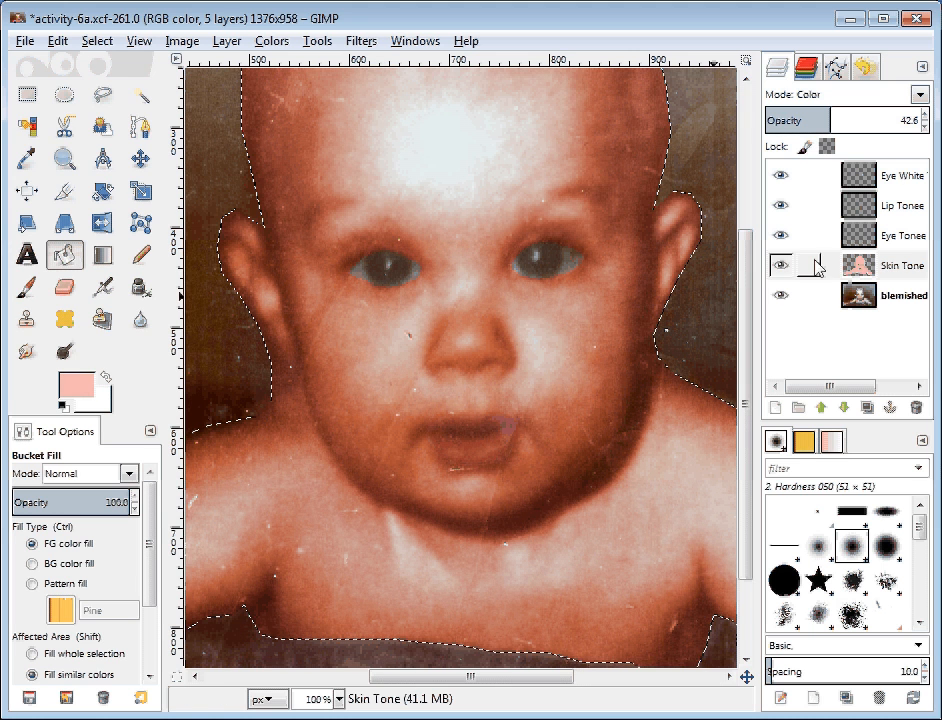
left_click_drag(823, 120, 811, 120)
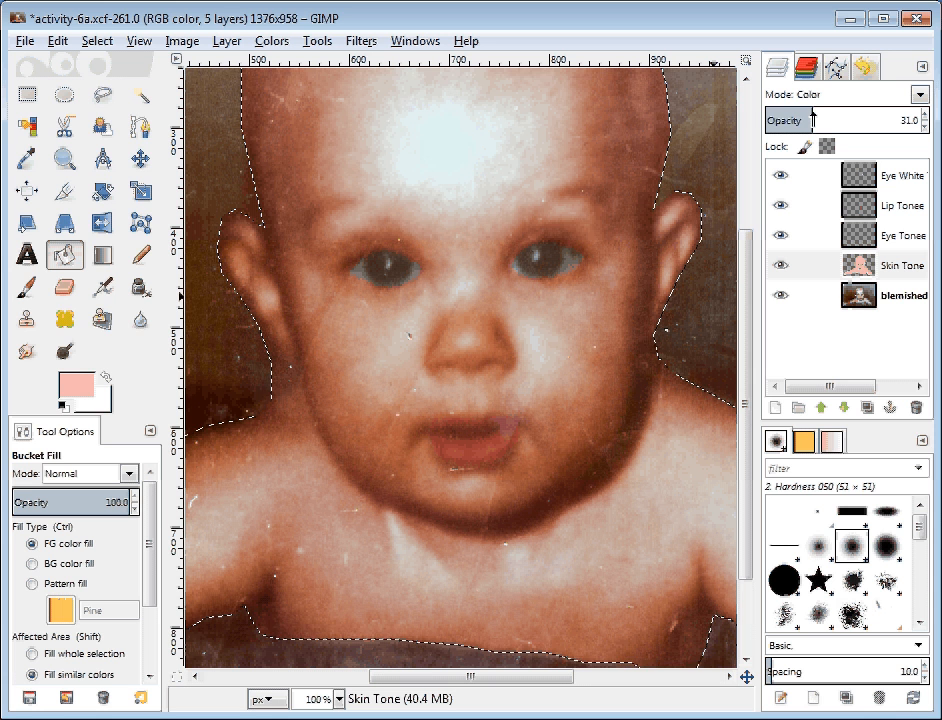
mouse_move(811, 120)
left_mouse_down()
mouse_move(758, 120)
mouse_move(813, 120)
left_mouse_up()
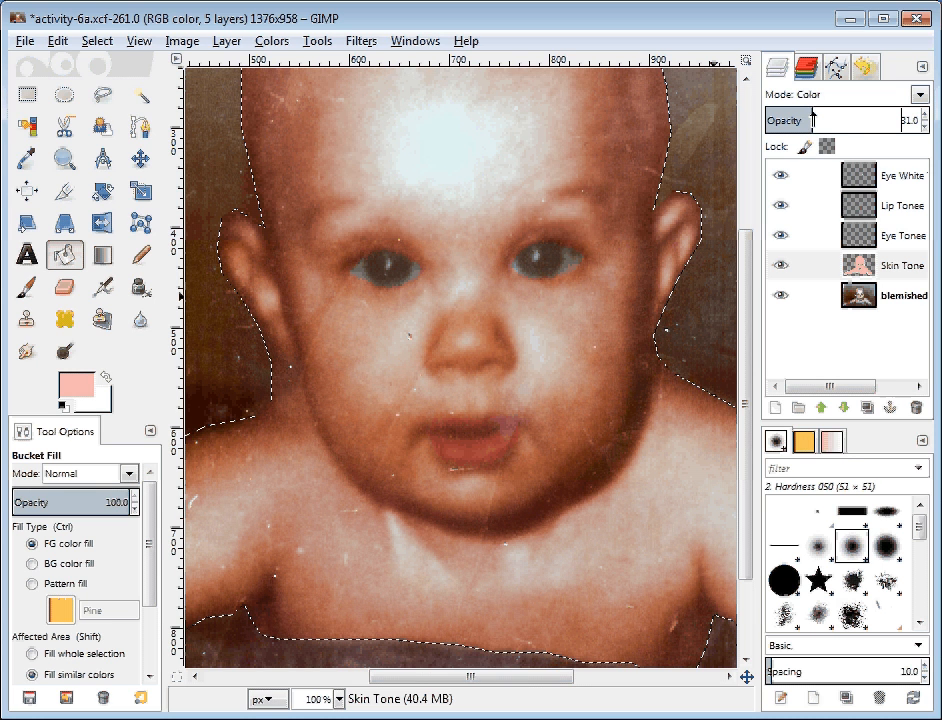